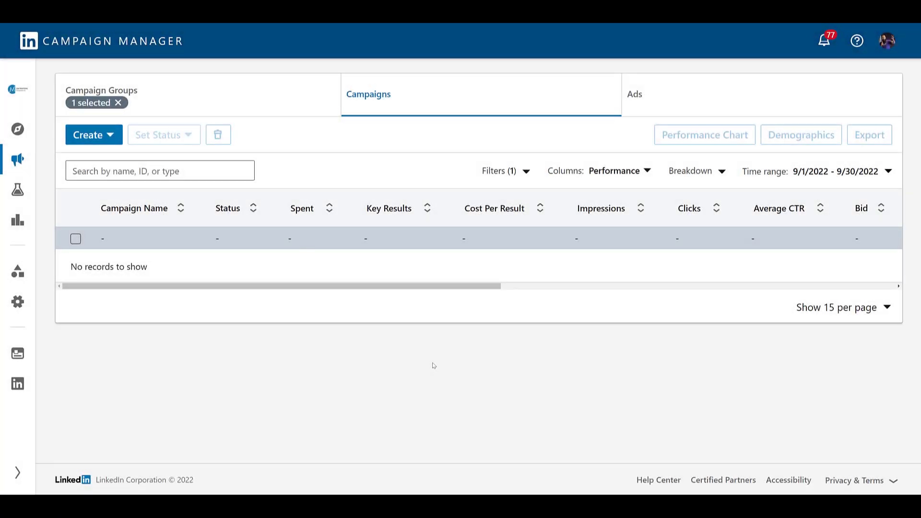
Create a new campaign in the Document Ads campaign group and proceed to the campaign setup
left_click(104, 135)
left_click(105, 165)
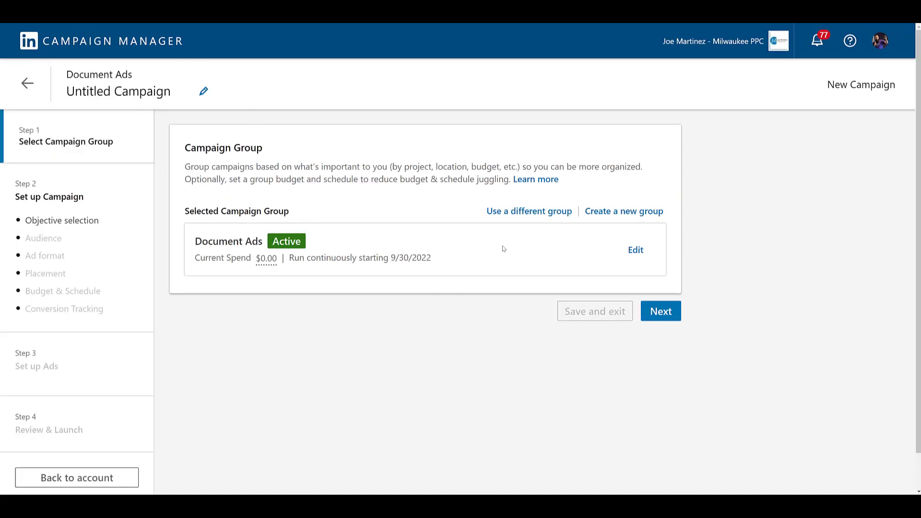
left_click(653, 312)
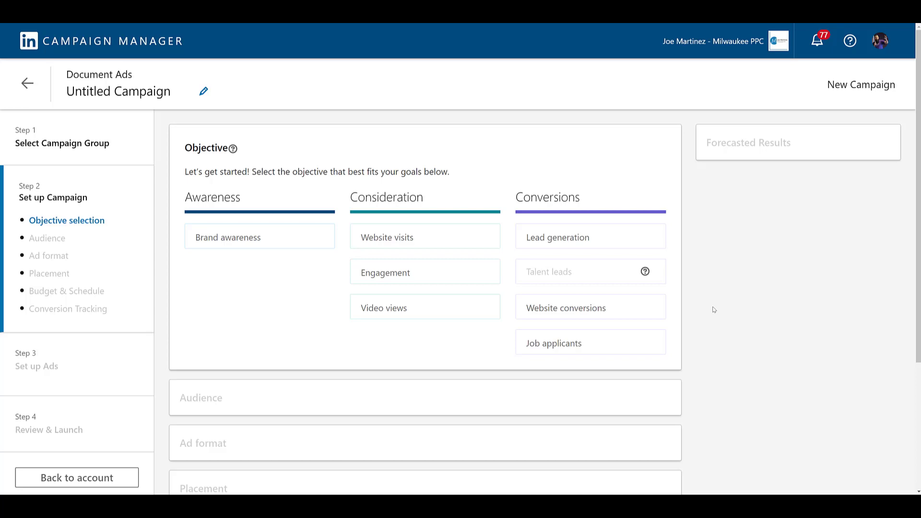
Look over the objective descriptions and choose Brand awareness as the campaign objective
mouse_move(298, 240)
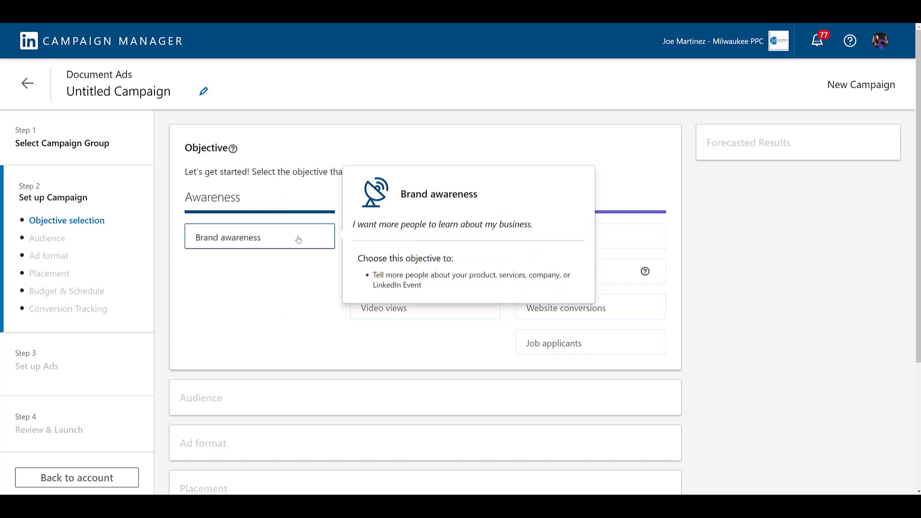
mouse_move(452, 282)
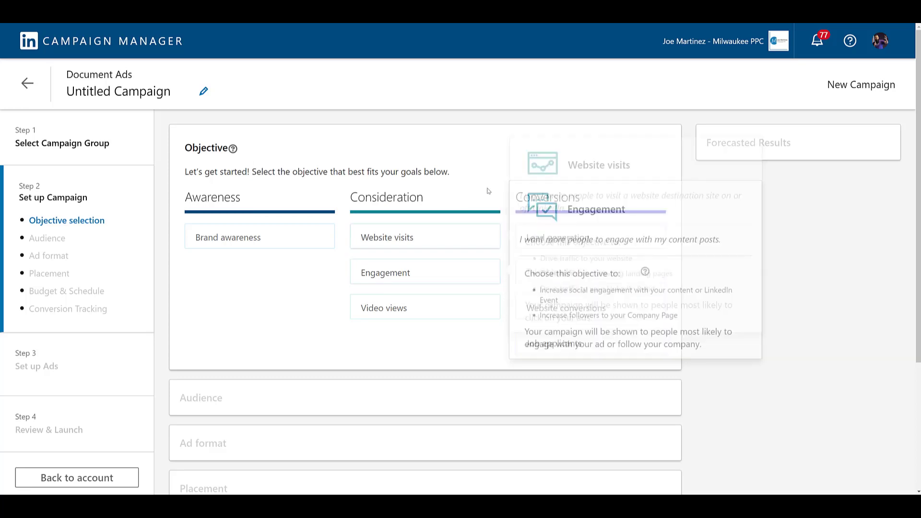
mouse_move(612, 244)
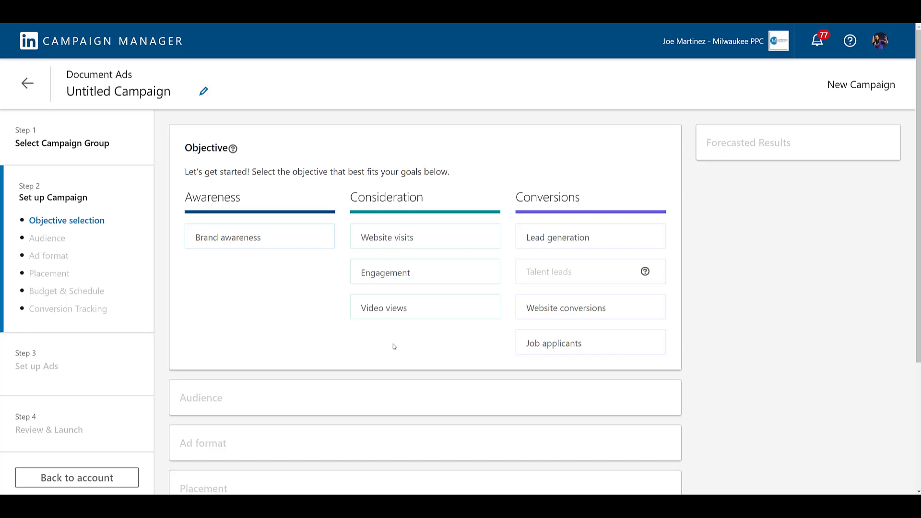
left_click(275, 240)
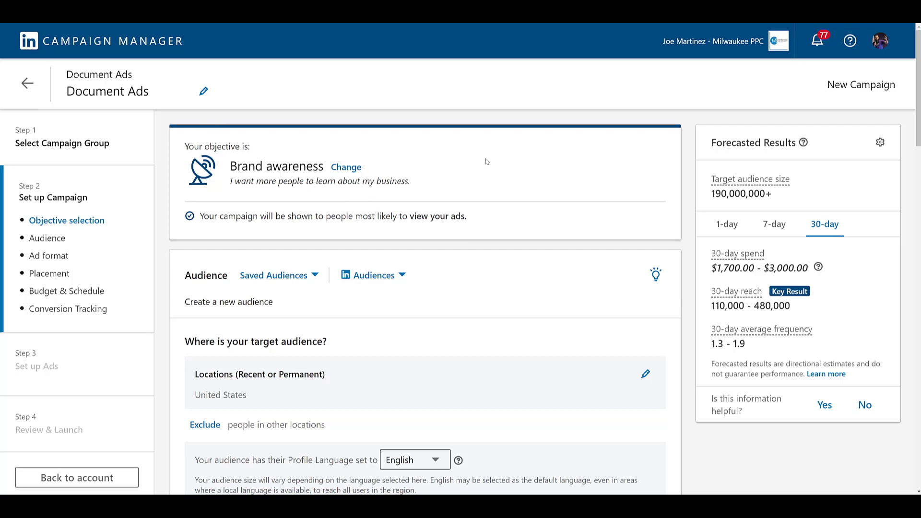
Choose Document ad as the ad format for the Brand awareness campaign
scroll(487, 162, "down", 3)
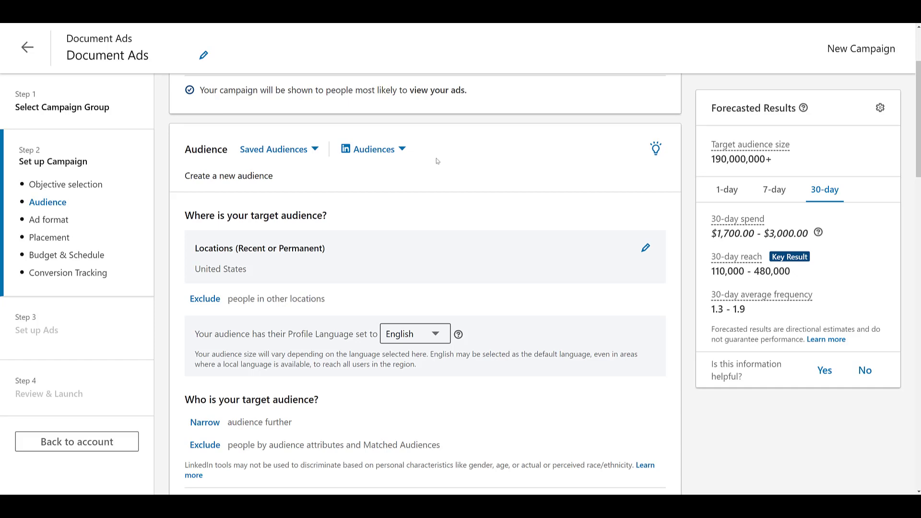
scroll(434, 209, "down", 2)
scroll(435, 211, "down", 10)
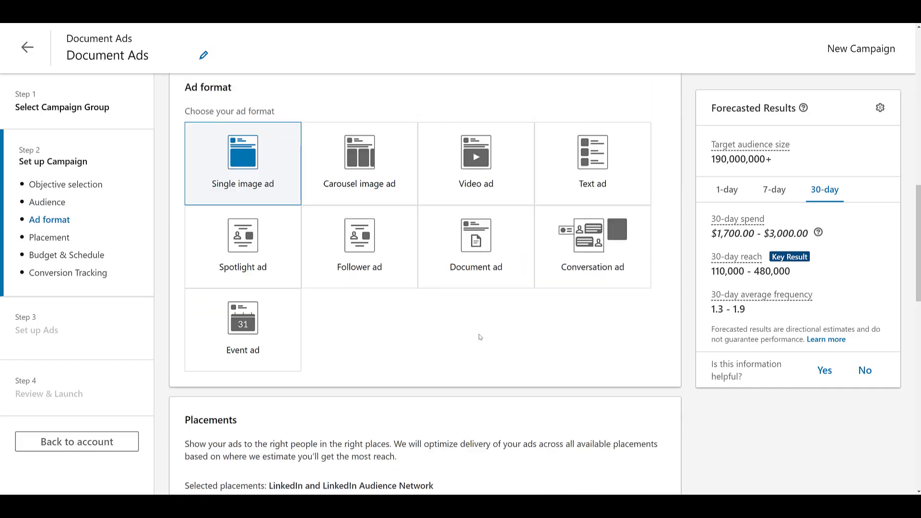
left_click(482, 282)
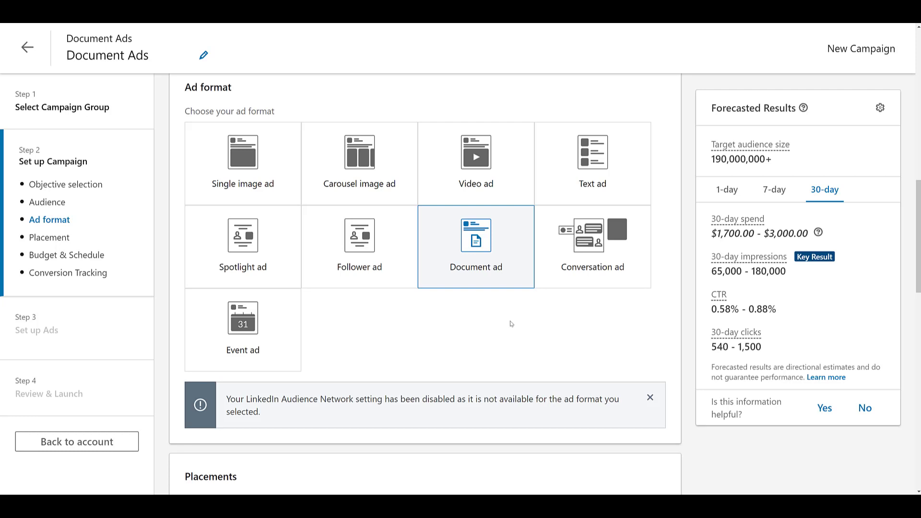
Try Impressions as the bidding optimization goal, and set the goal back to Reach
scroll(511, 324, "down", 6)
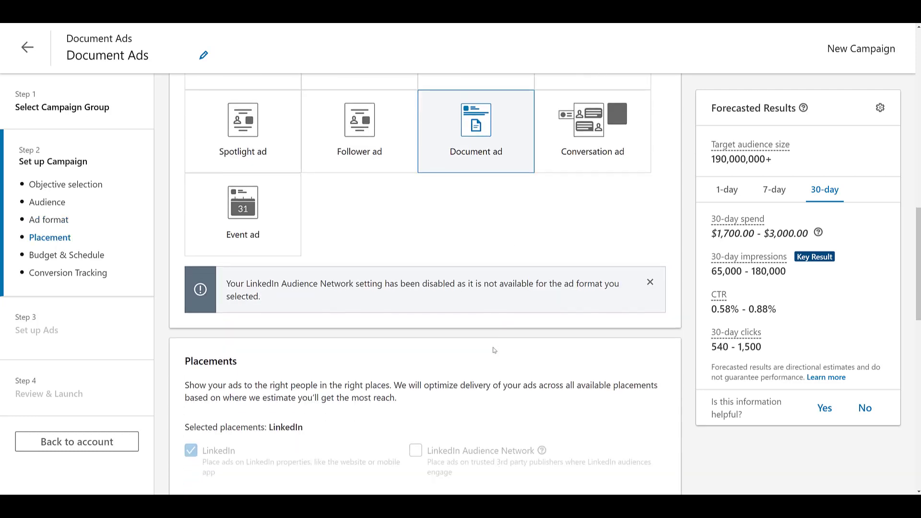
scroll(494, 351, "down", 6)
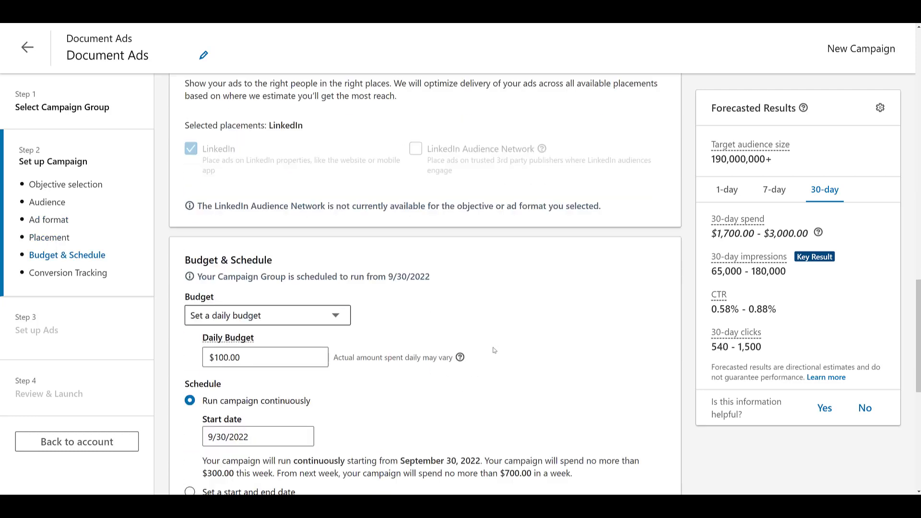
scroll(494, 351, "down", 2)
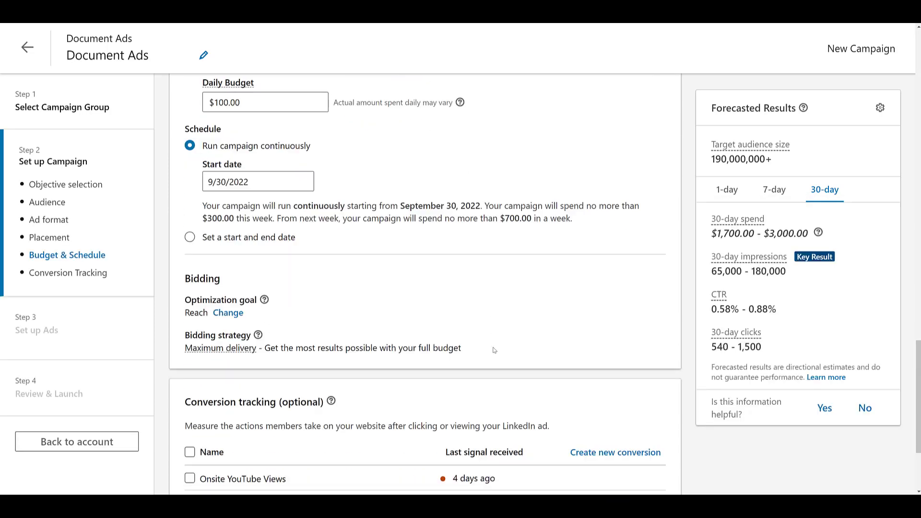
scroll(497, 315, "down", 1)
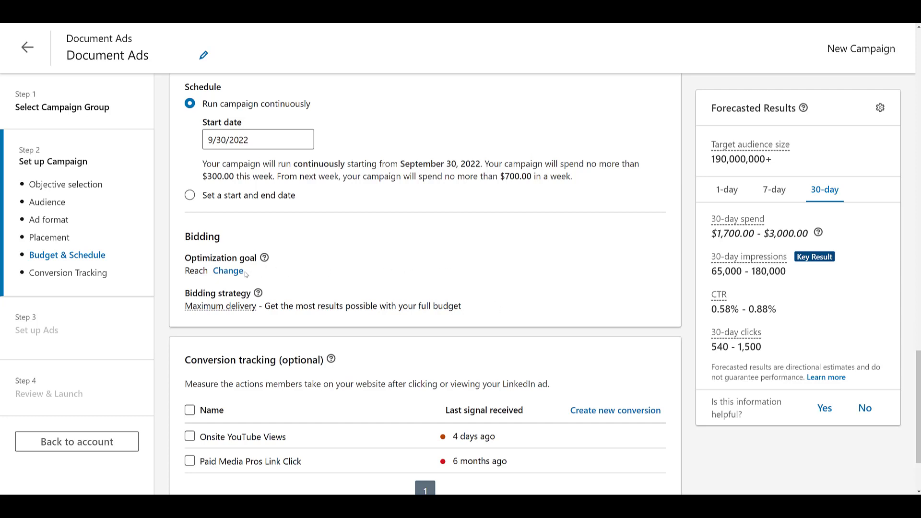
left_click(228, 272)
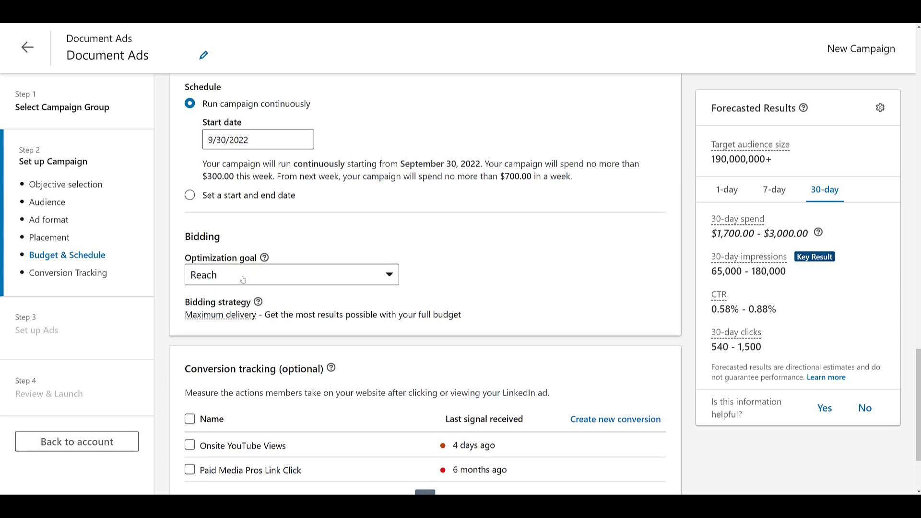
left_click(246, 278)
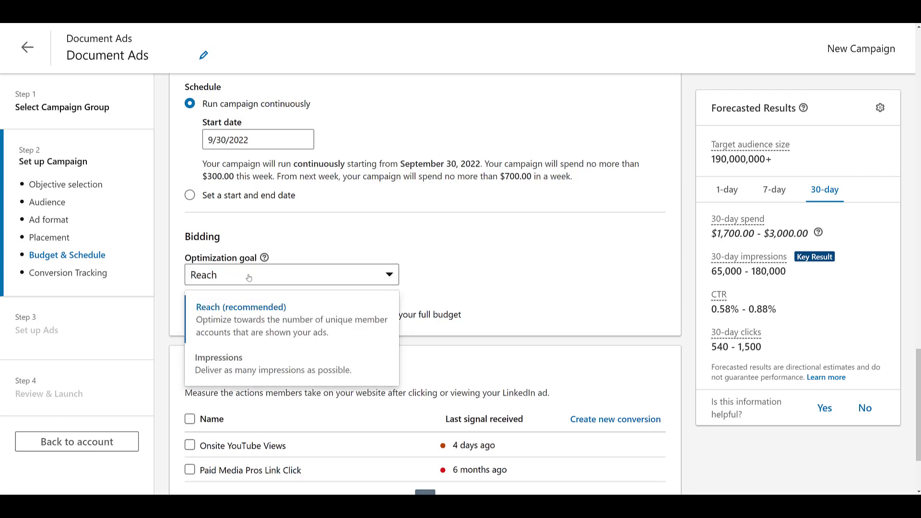
left_click(348, 372)
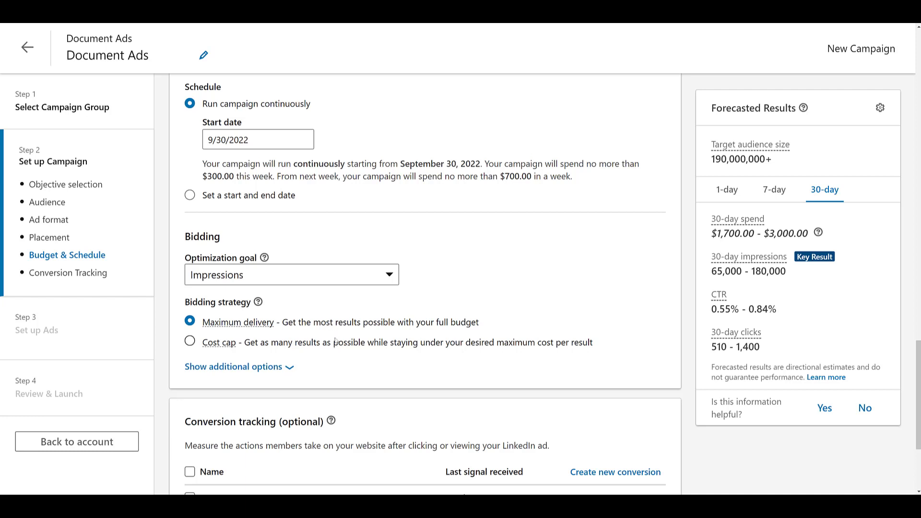
left_click(337, 277)
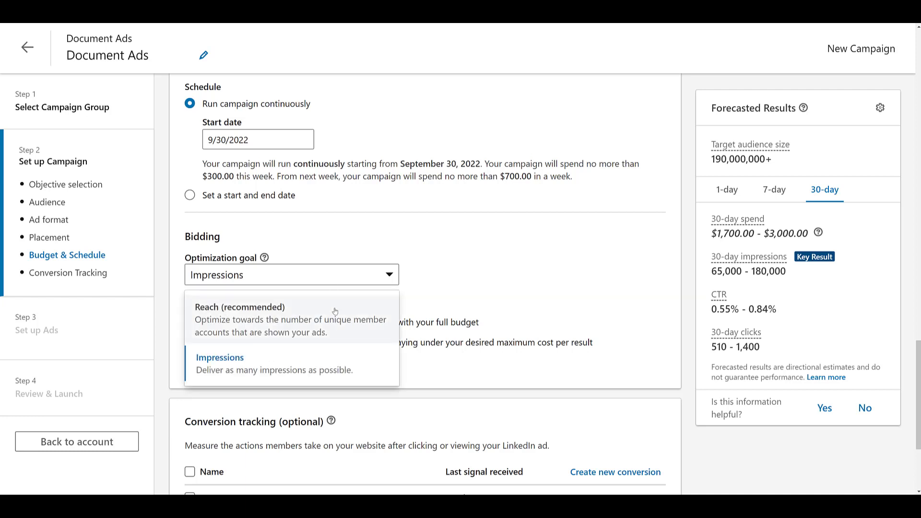
left_click(334, 311)
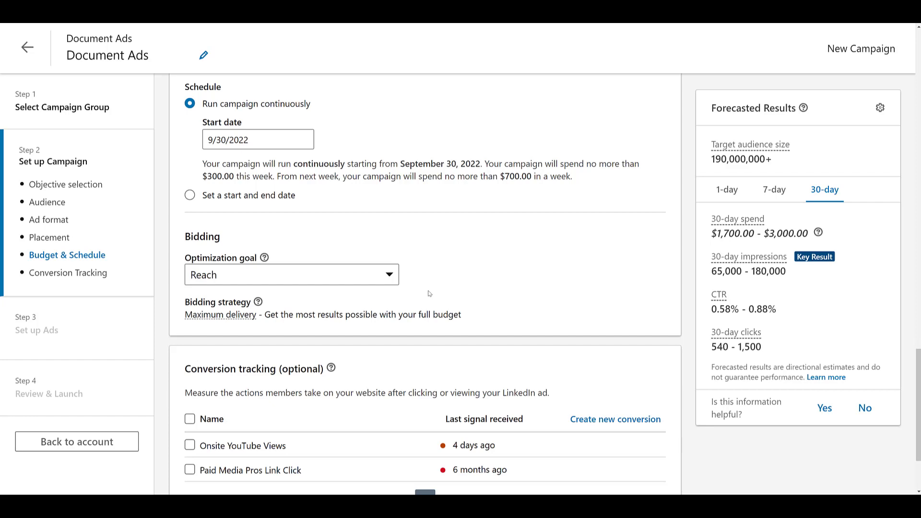
Change the campaign objective from Brand awareness to Engagement
scroll(430, 293, "up", 15)
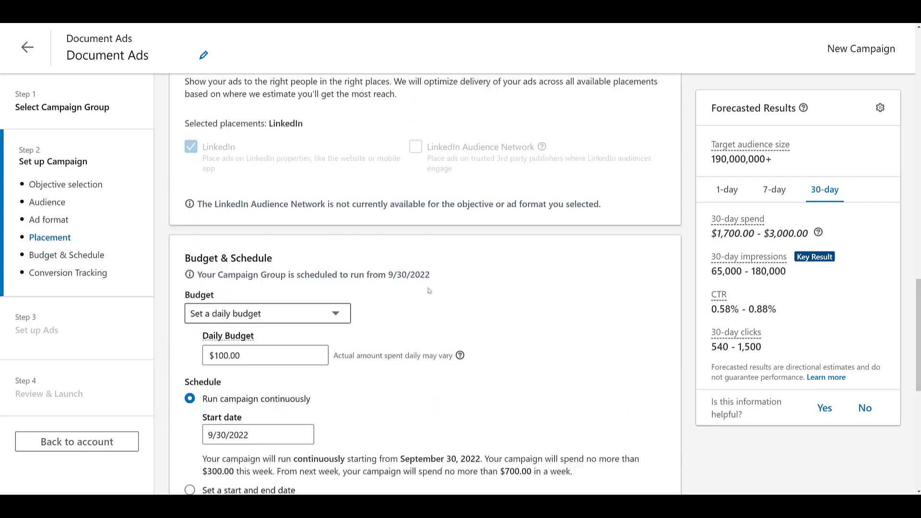
scroll(428, 291, "up", 4)
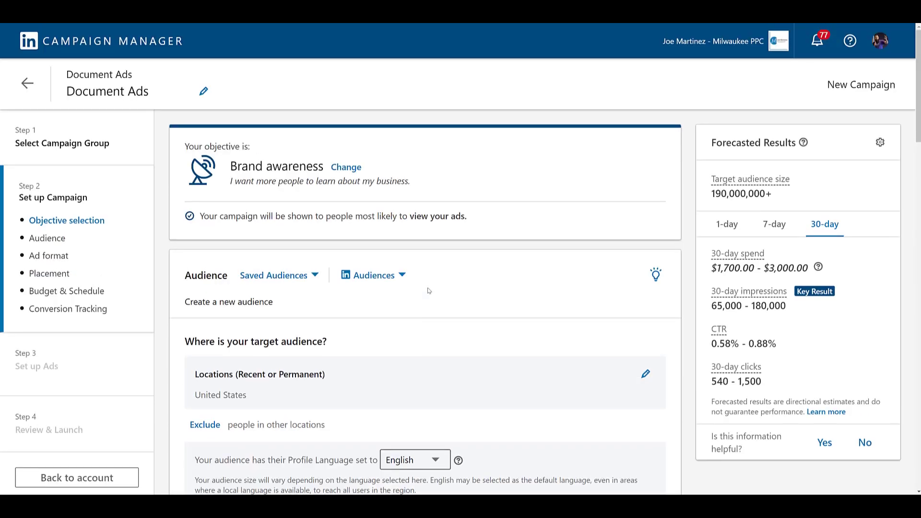
left_click(352, 173)
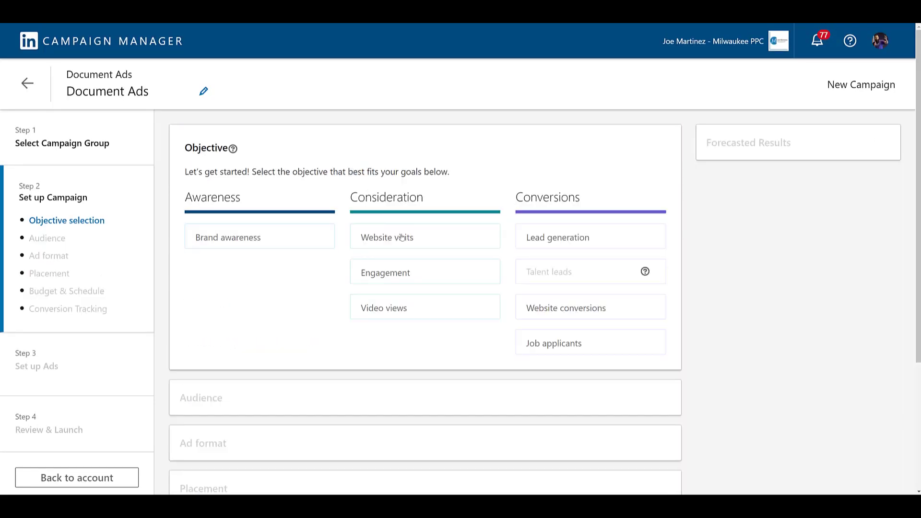
left_click(436, 282)
Select Document ad as the ad format for the Engagement campaign
scroll(436, 281, "down", 8)
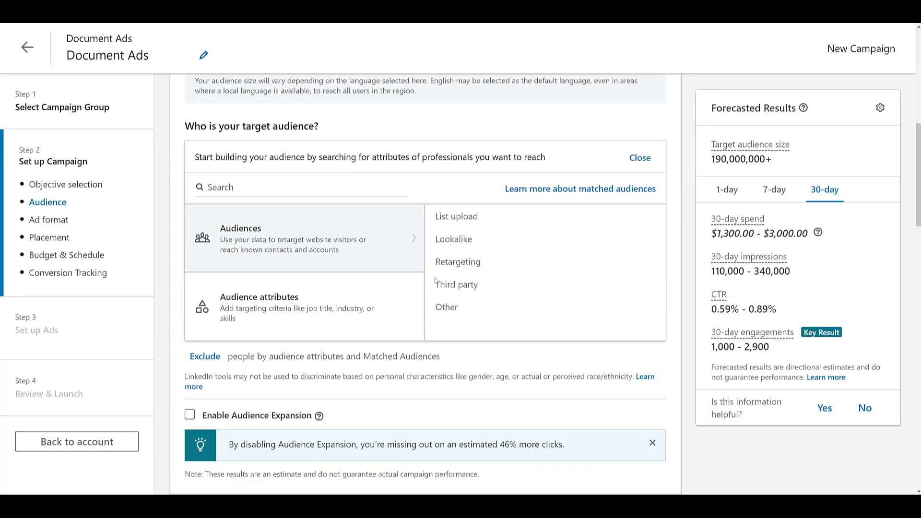
scroll(436, 281, "down", 5)
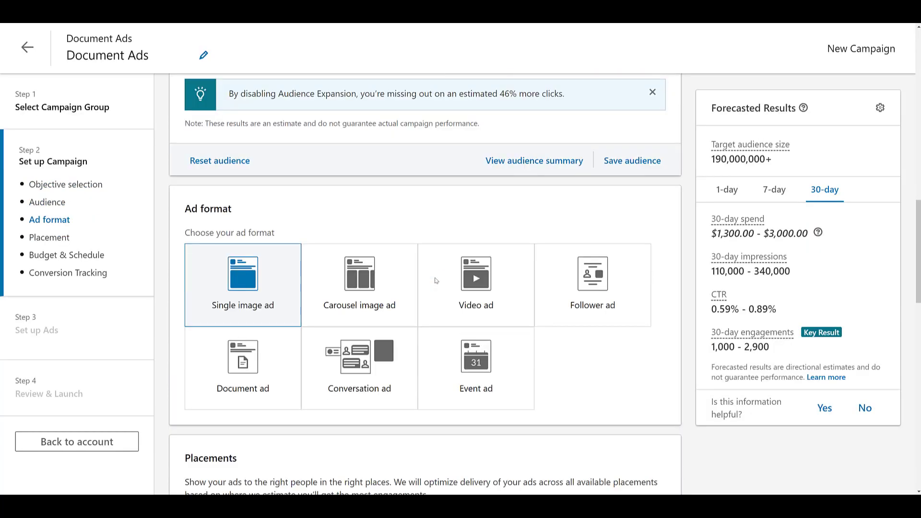
left_click(254, 343)
Examine the optimization goal options for bidding and keep Engagement clicks
scroll(253, 342, "down", 8)
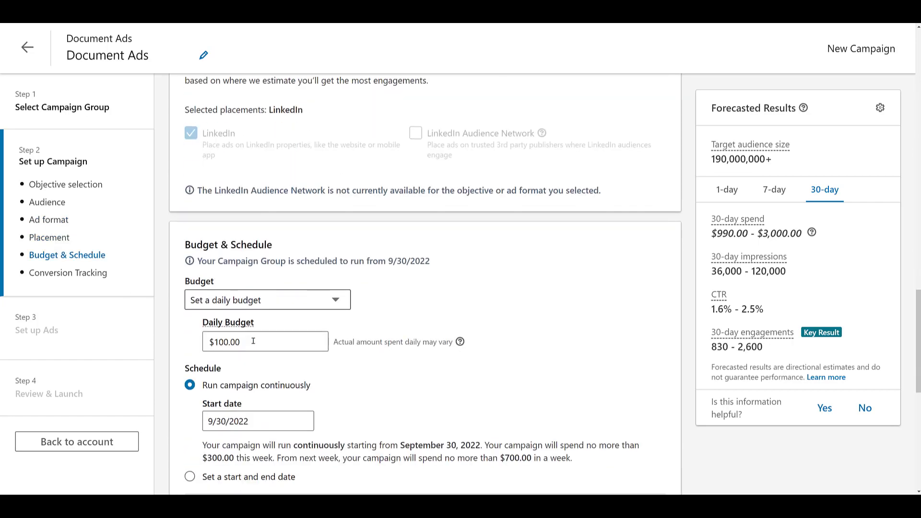
scroll(338, 330, "down", 5)
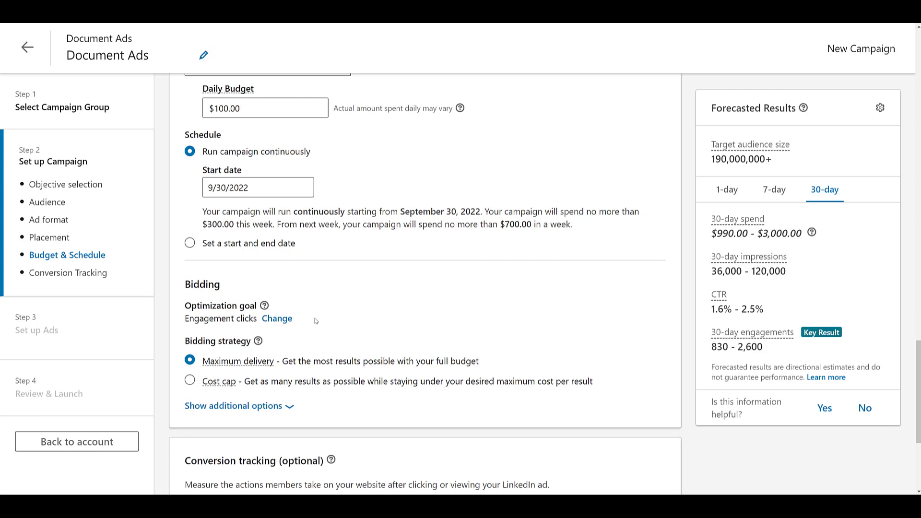
left_click(287, 320)
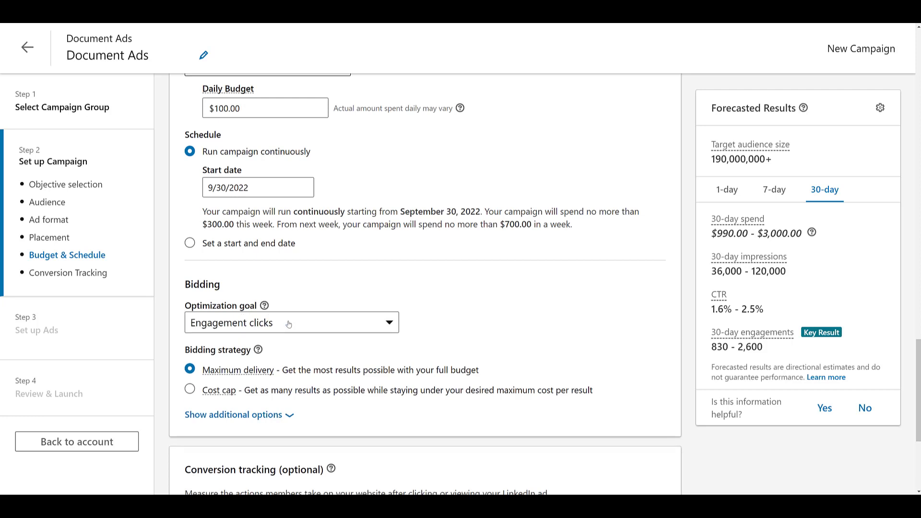
left_click(293, 324)
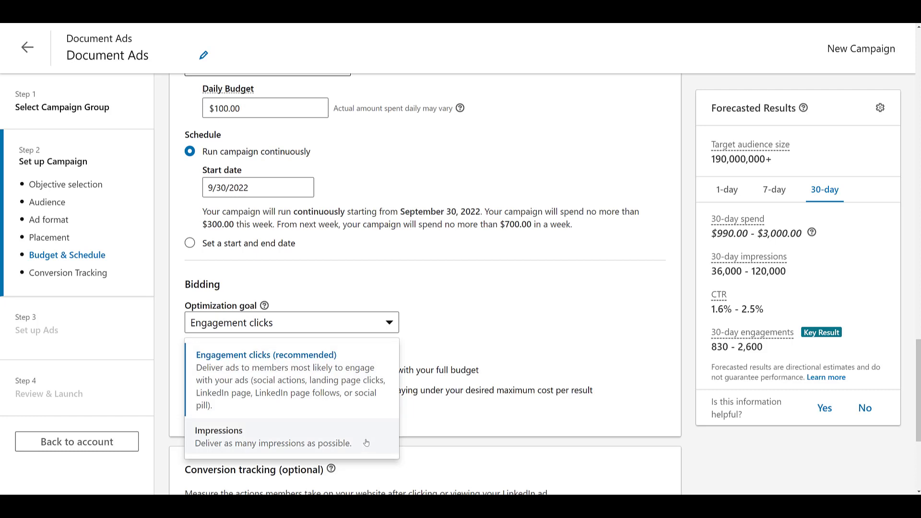
left_click(371, 390)
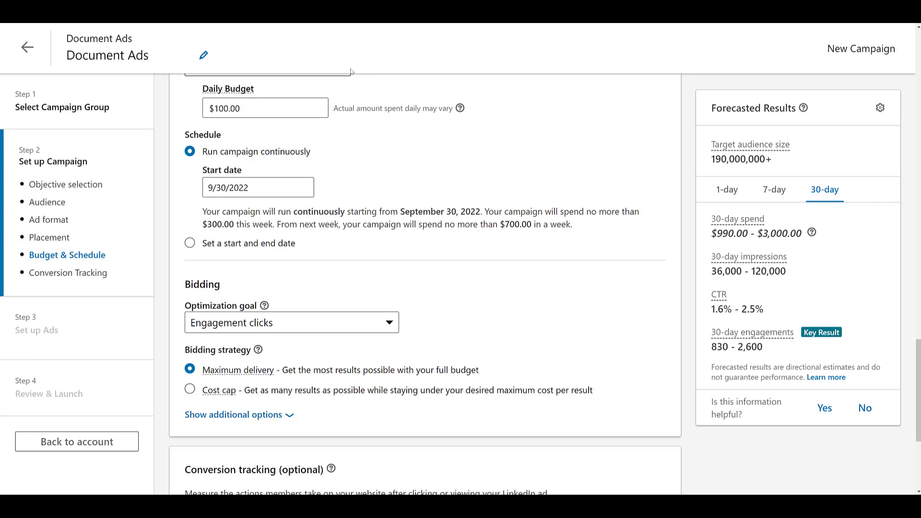
Proceed to the ad setup without choosing a conversion and start a new Document ad for the campaign
scroll(414, 178, "down", 5)
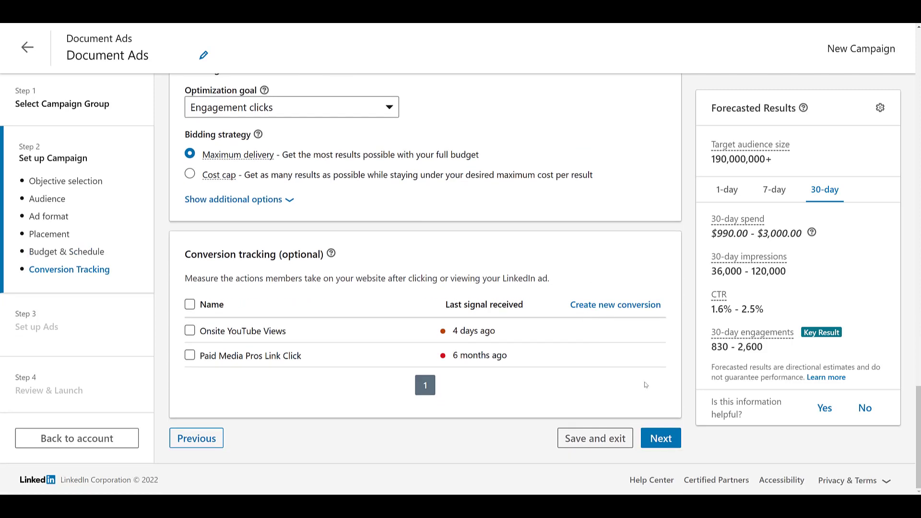
left_click(671, 442)
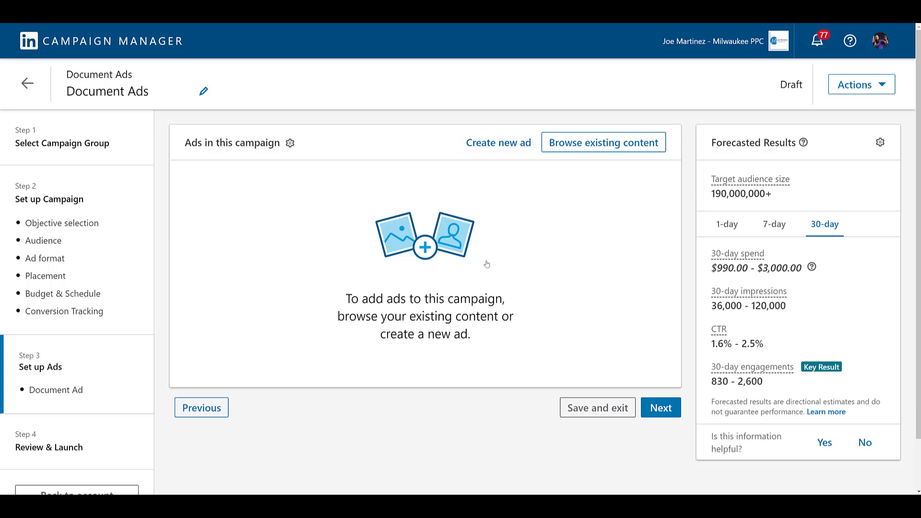
left_click(512, 231)
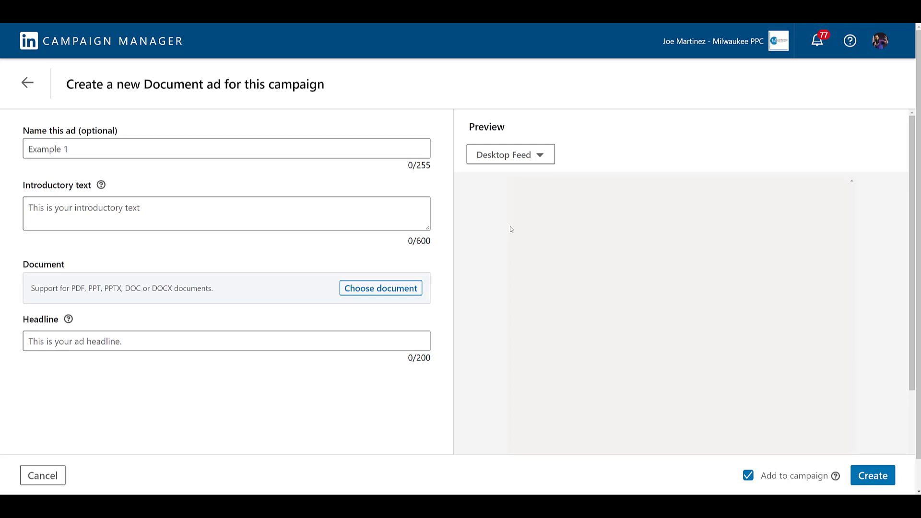
Name the ad V1 and set its introductory text to "Download our case study to see how our video campaigns have impacted Search traffic on Google."
left_click(374, 153)
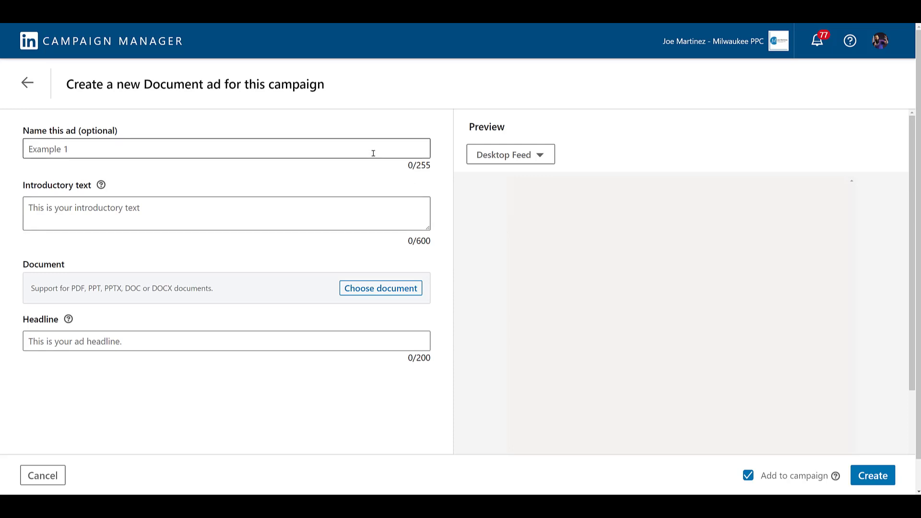
type("V1")
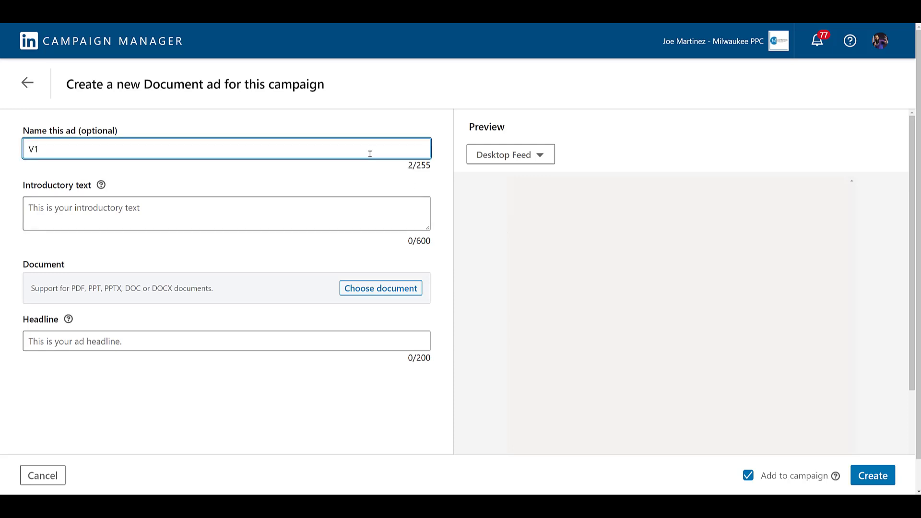
left_click(291, 209)
type("Download our case study to see how our video campaigns have impacted Search traffic on Google.")
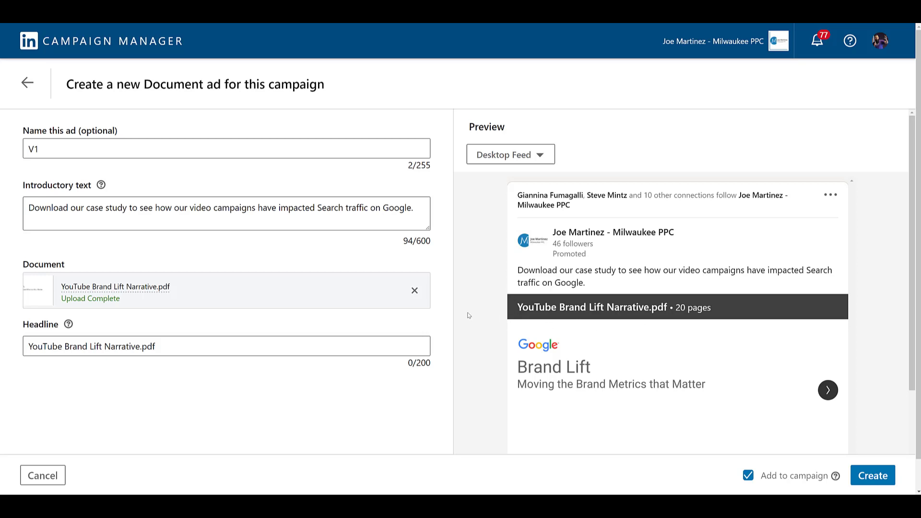
Replace the document ad's headline with "Do YouTube Ads Work?"
left_click(348, 342)
type("Do YouTube Ads Work?")
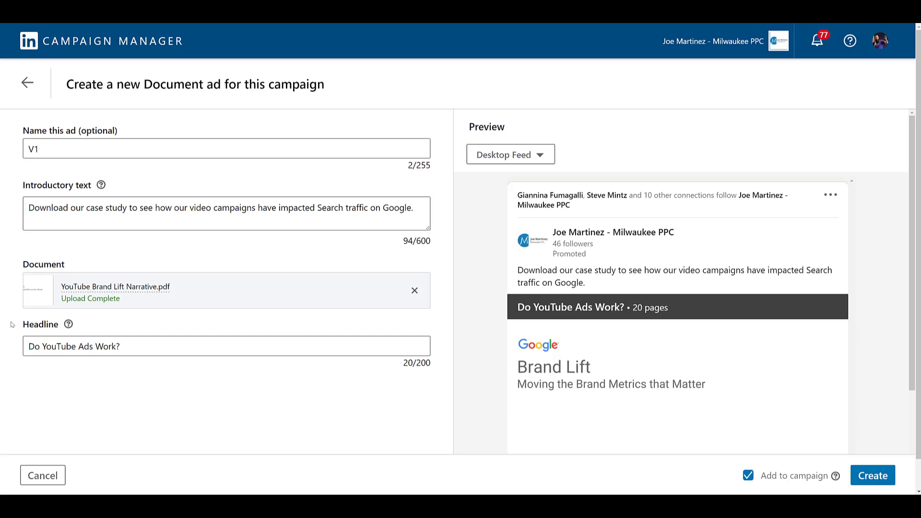
Try extending the headline with "Find Out In Our Case Study Presented by the Paid Media Pros" and remove the addition
mouse_move(576, 310)
left_click(282, 347)
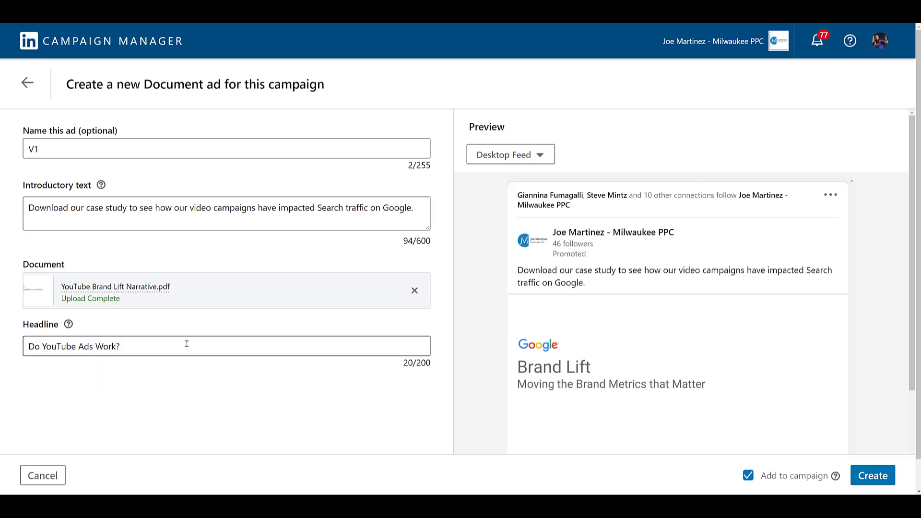
type("Find Out In Our Case Study Presented by the Paid Media Pros")
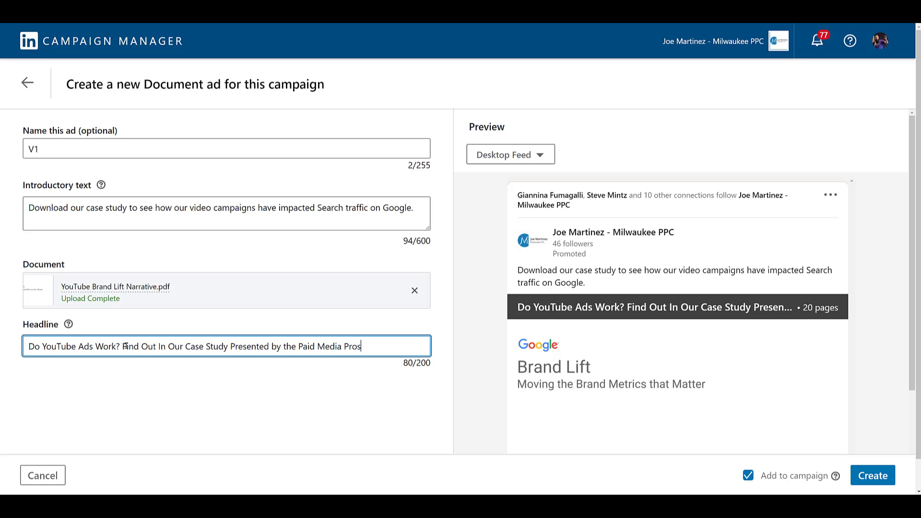
left_click_drag(125, 346, 444, 361)
key("BackSpace")
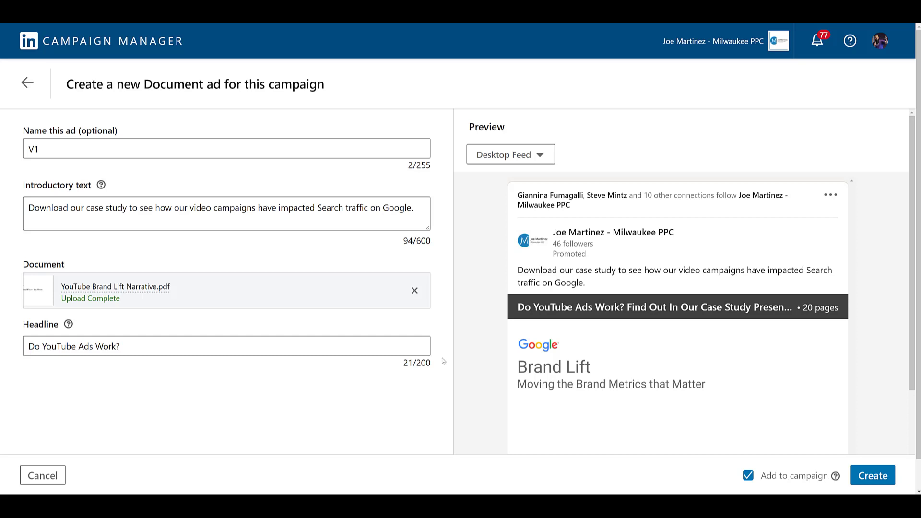
Review the document ad in the desktop feed preview and page through the document to page 4
scroll(634, 295, "down", 1)
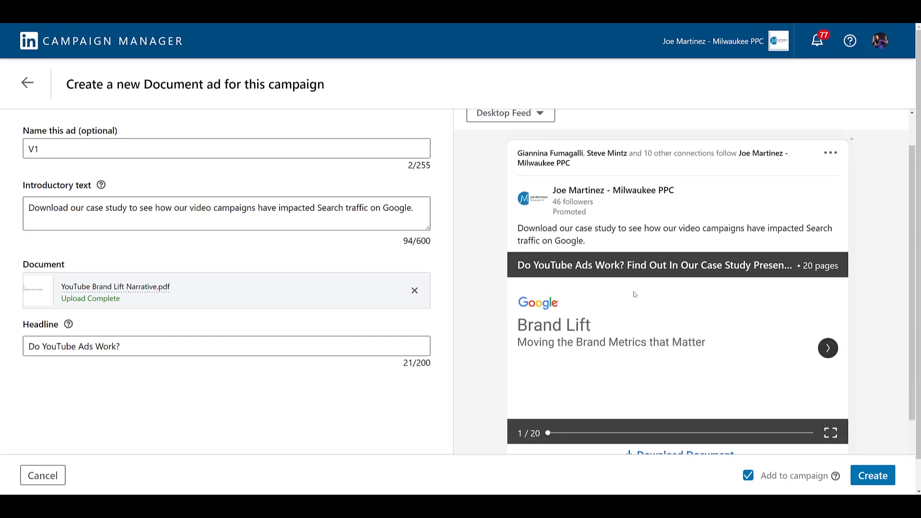
scroll(916, 307, "down", 2)
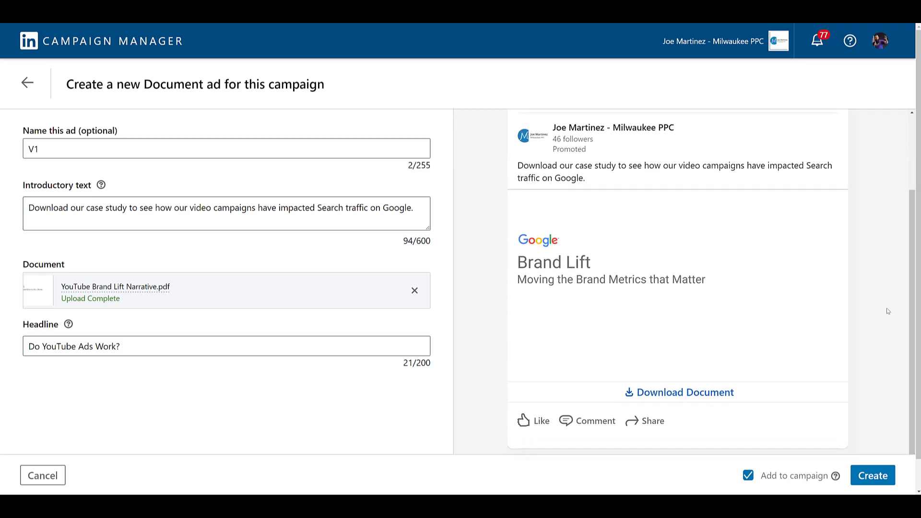
mouse_move(780, 303)
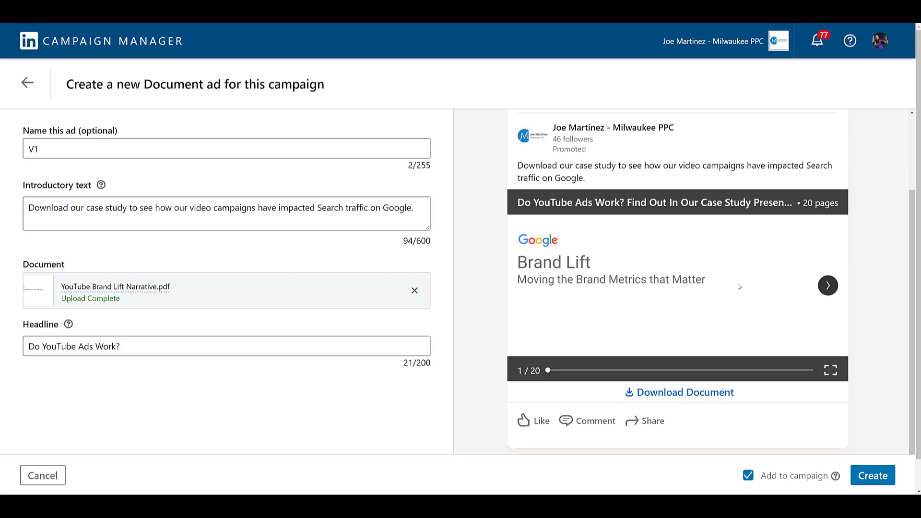
left_click(828, 287)
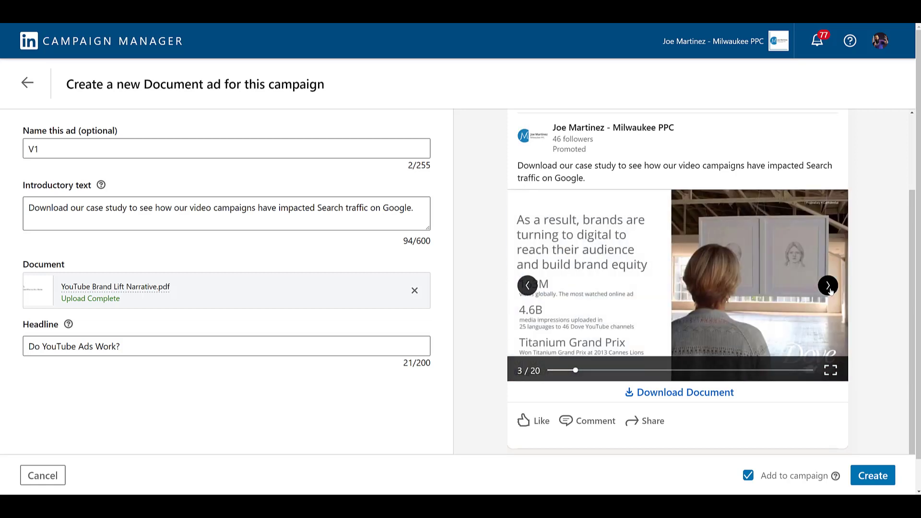
left_click(829, 287)
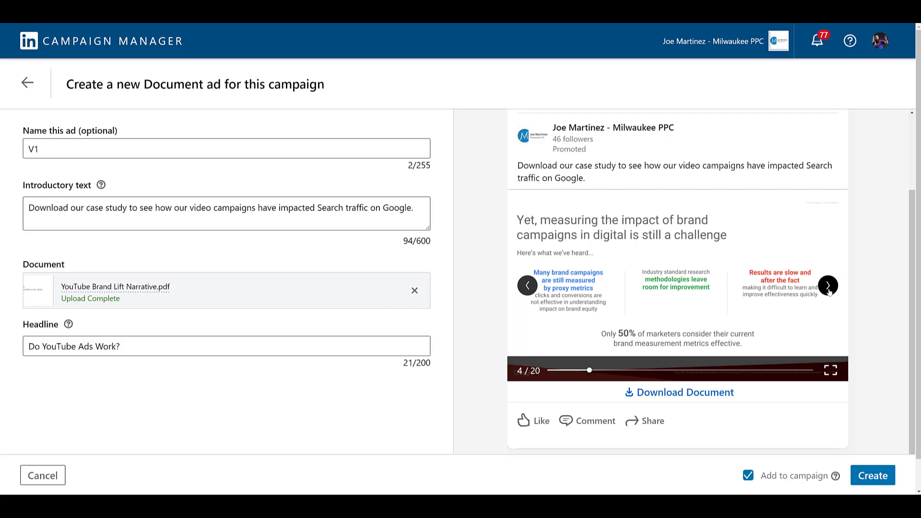
Test the document download from the ad preview and dismiss the download notice
left_click(672, 392)
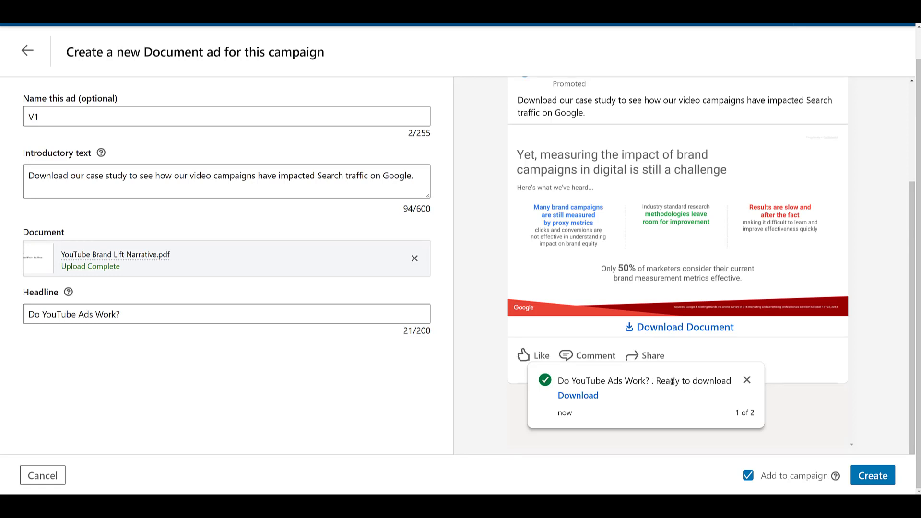
left_click(582, 400)
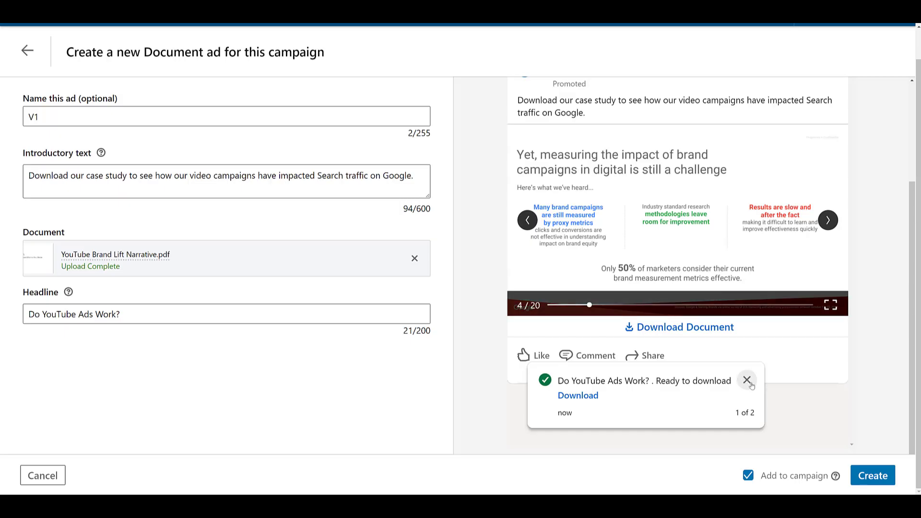
left_click(747, 379)
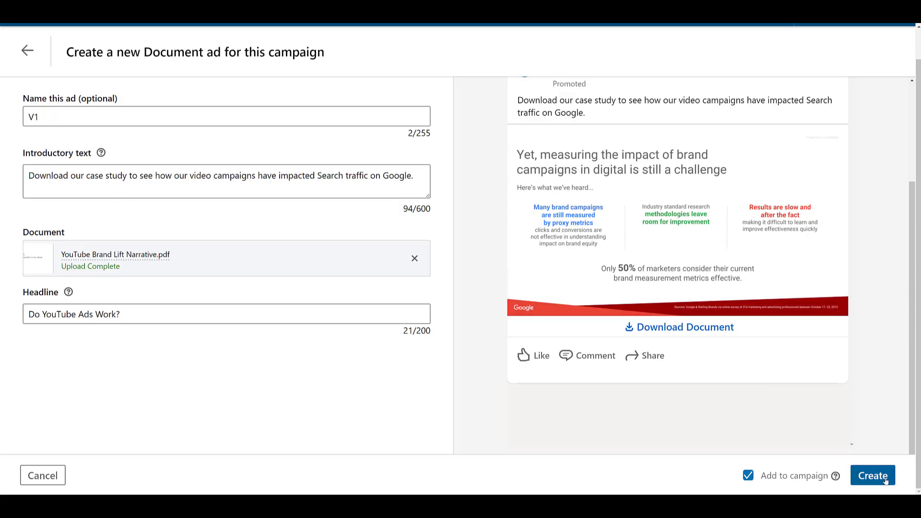
Create the V1 document ad, save the draft campaign and exit to the campaign list
left_click(872, 475)
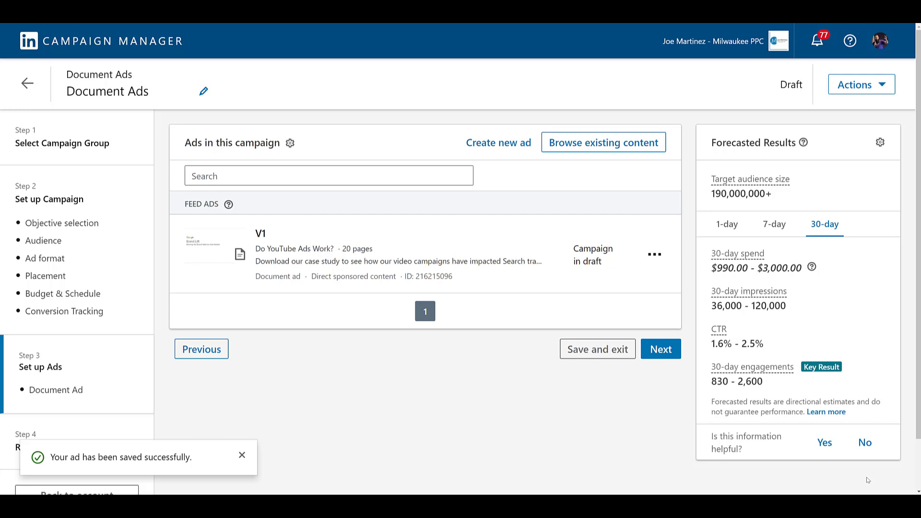
left_click(612, 355)
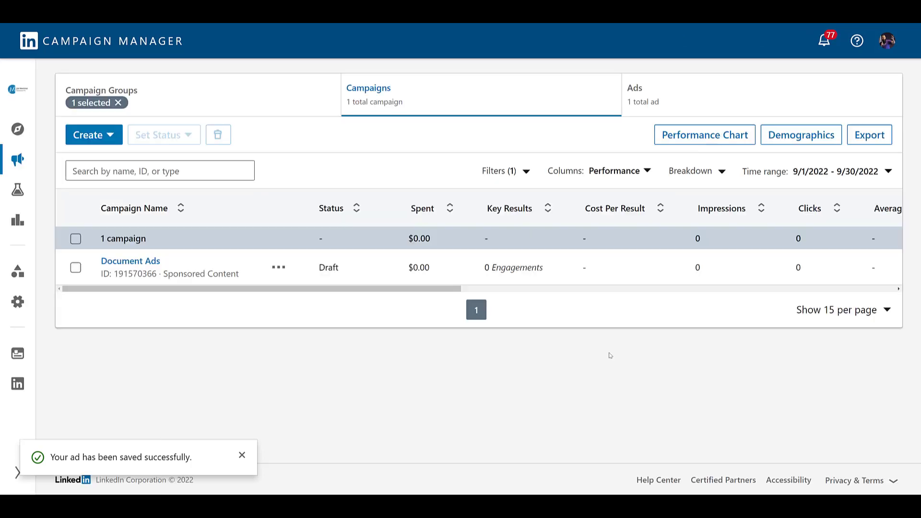
Create a new campaign named LG - Document Ads in the Document Ads group with the Lead generation objective
left_click(114, 139)
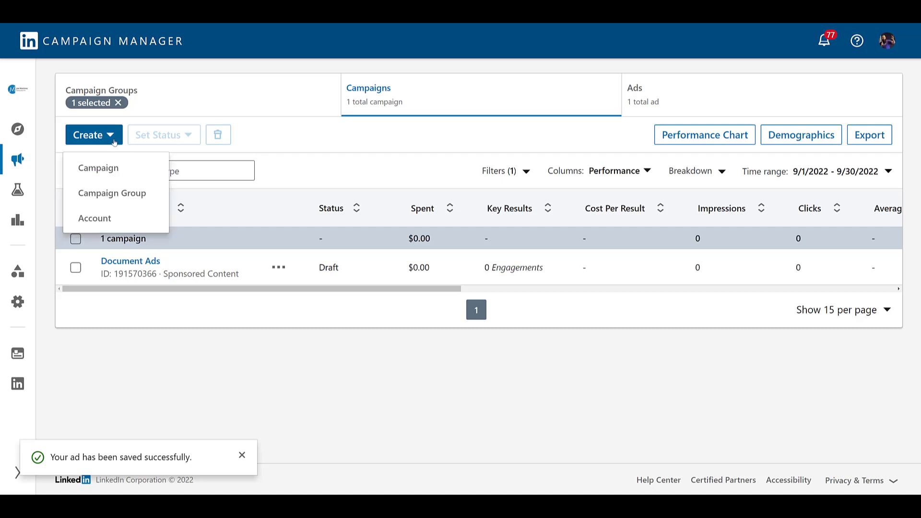
left_click(120, 171)
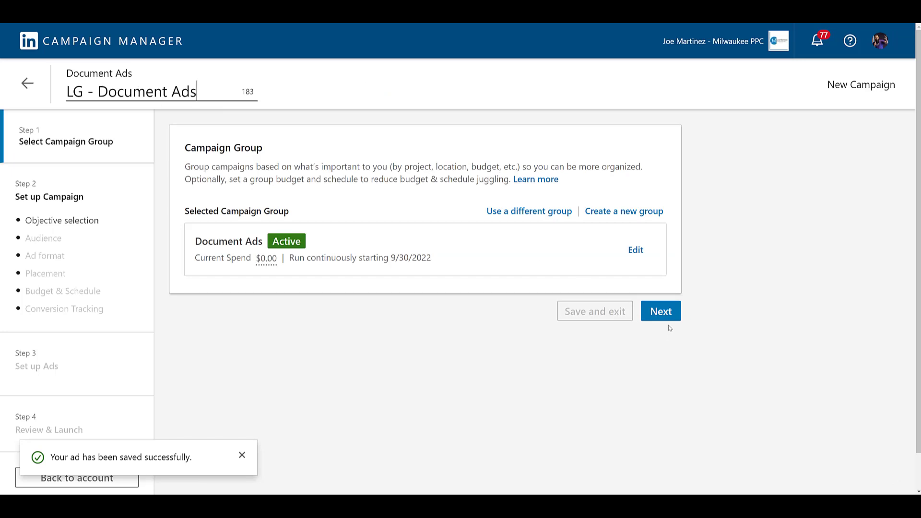
left_click(661, 311)
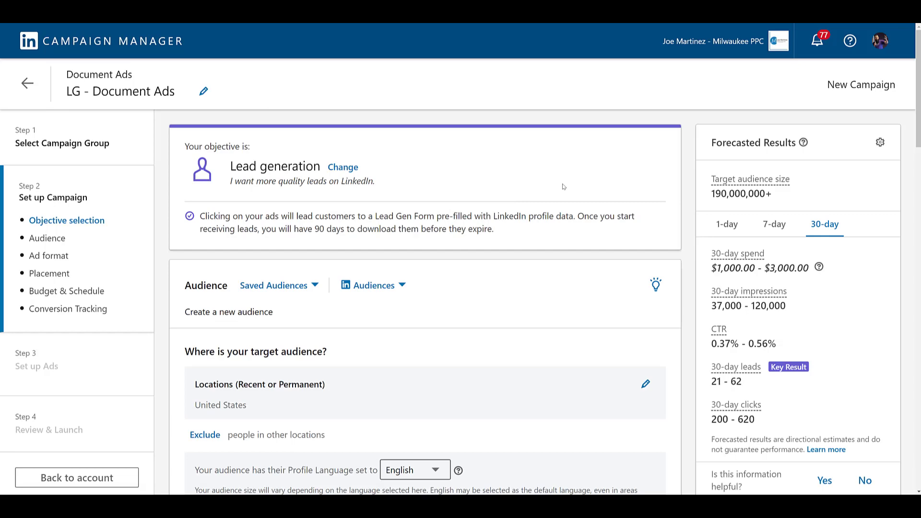
Choose Document ad as the ad format for the LG - Document Ads campaign
scroll(562, 185, "down", 3)
scroll(563, 187, "down", 3)
scroll(564, 187, "down", 3)
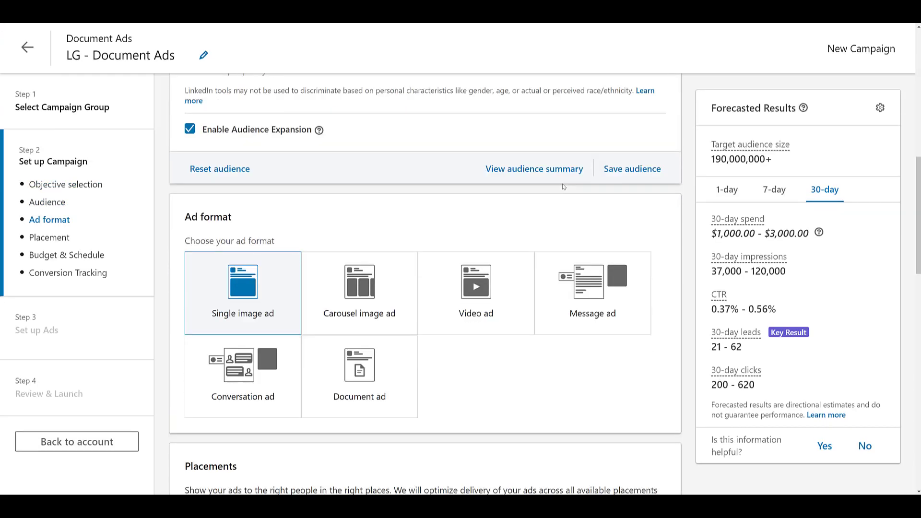
left_click(393, 311)
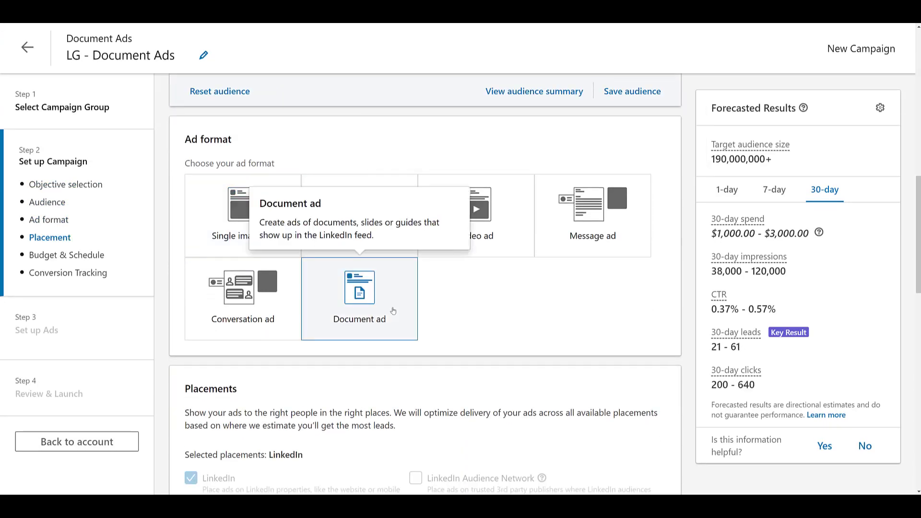
Try the Clicks optimization goal and the Cost cap bidding strategy, restoring Leads and Maximum delivery
scroll(393, 311, "down", 12)
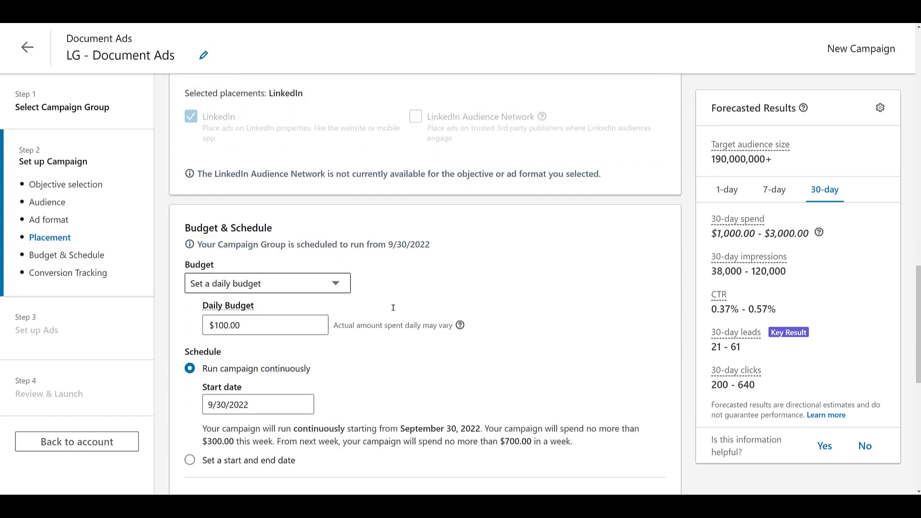
scroll(393, 311, "down", 2)
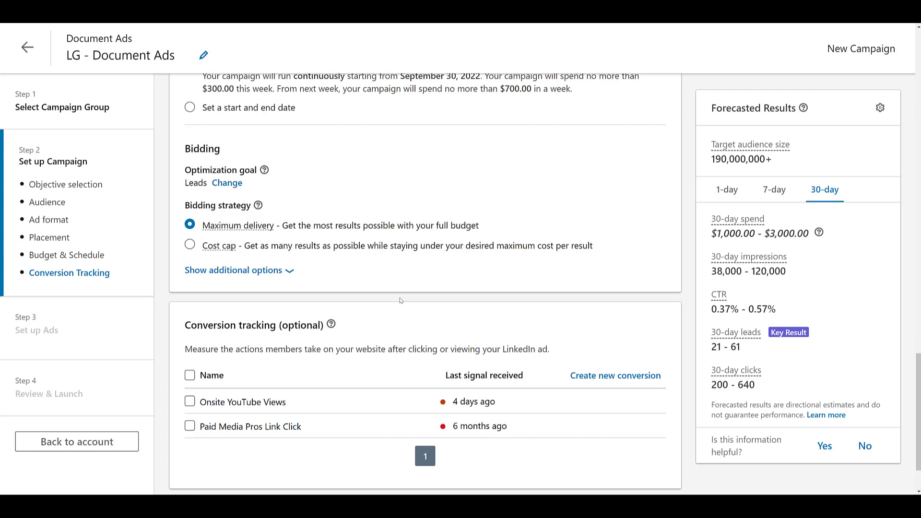
left_click(225, 183)
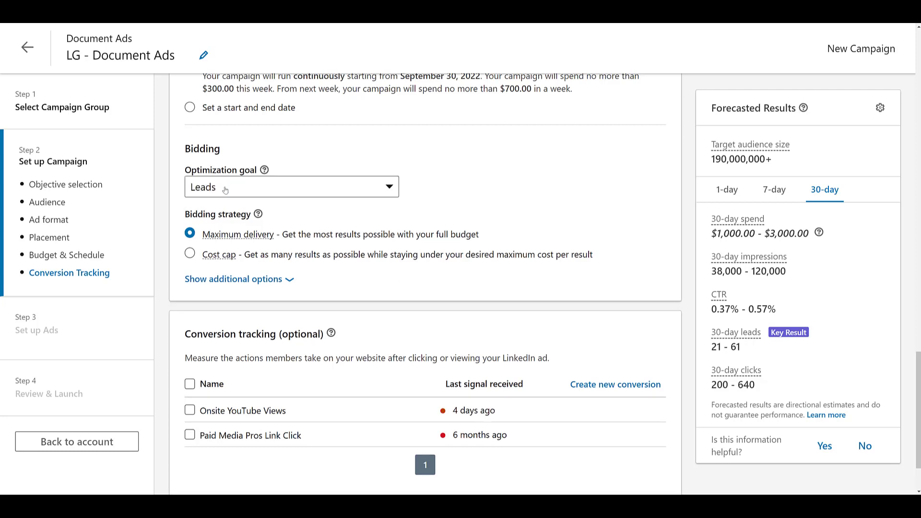
left_click(225, 190)
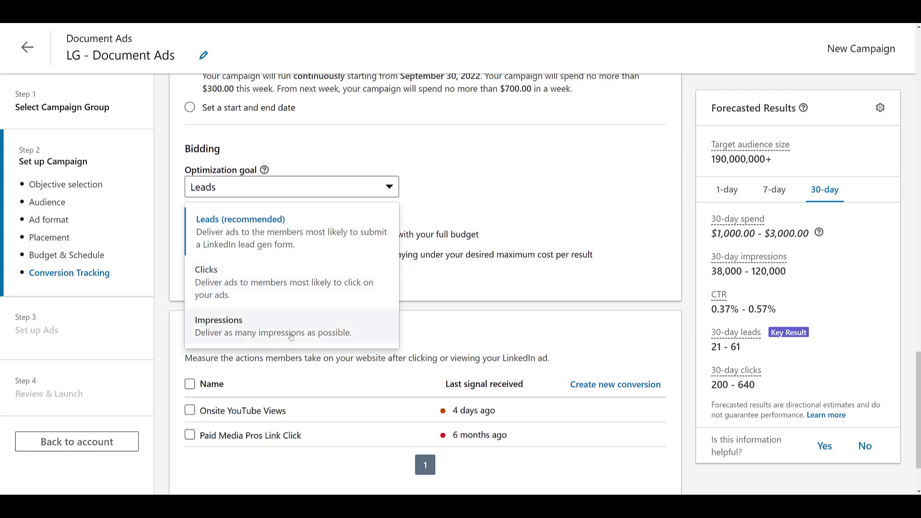
left_click(306, 294)
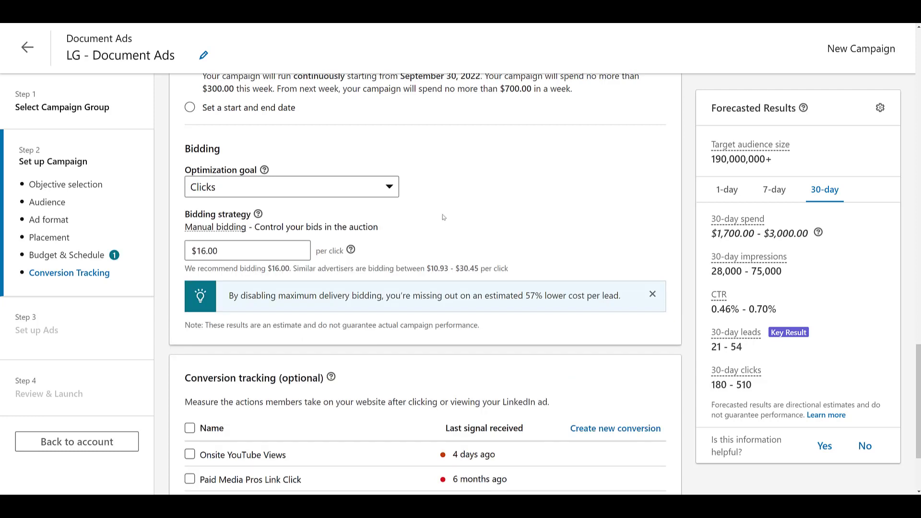
left_click(372, 186)
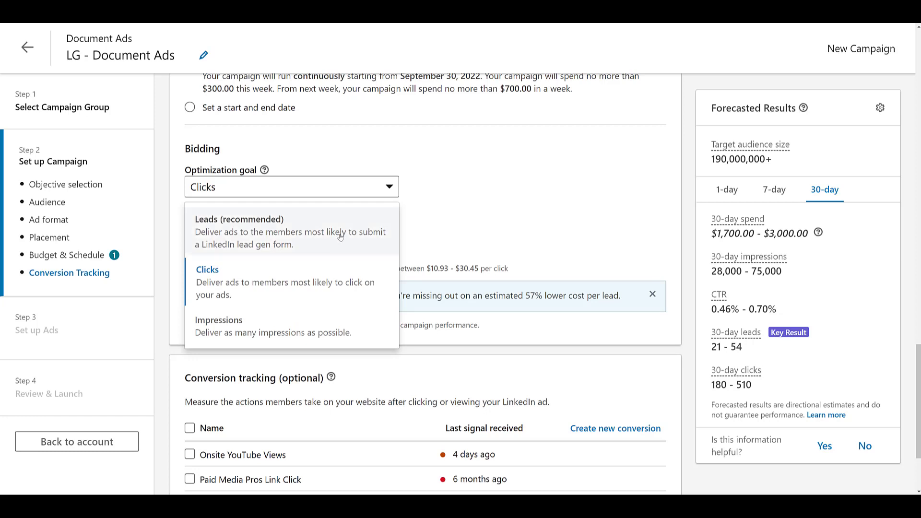
left_click(340, 236)
left_click(190, 254)
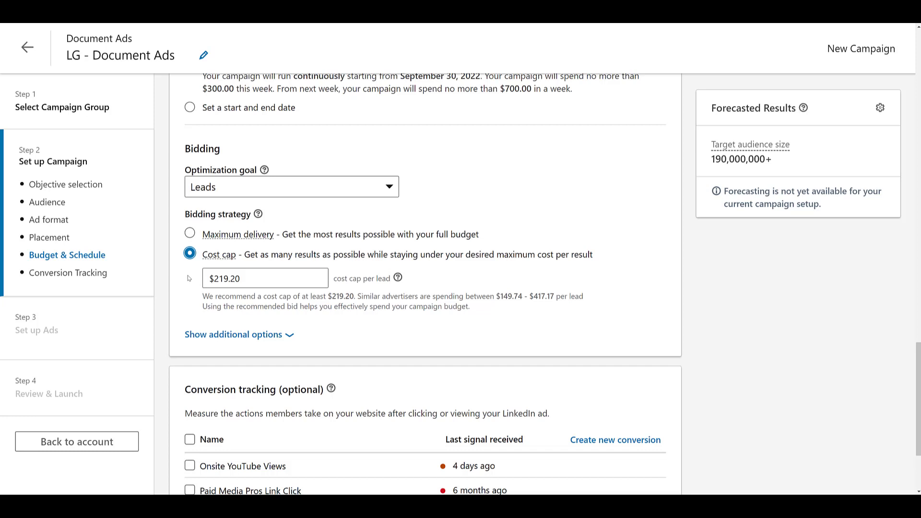
left_click(190, 234)
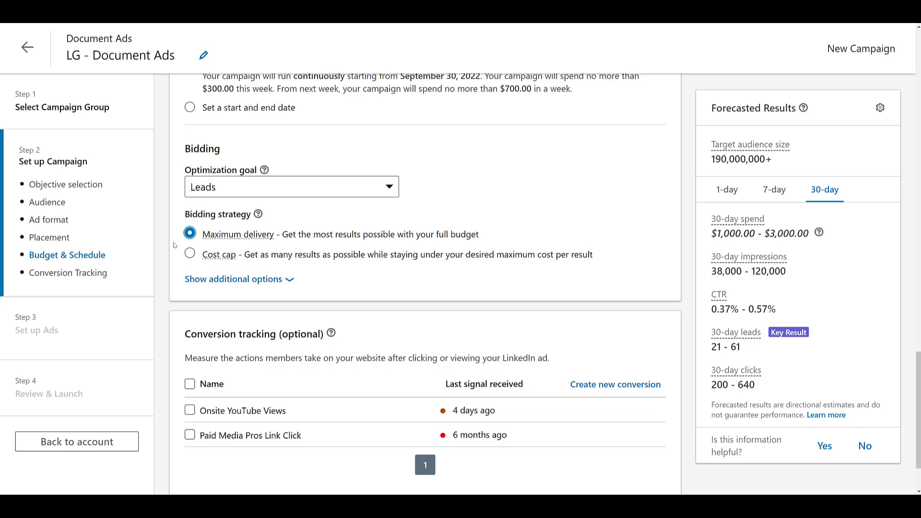
Proceed to the ad setup without choosing a conversion and start a new Document ad for the lead generation campaign
scroll(174, 246, "down", 2)
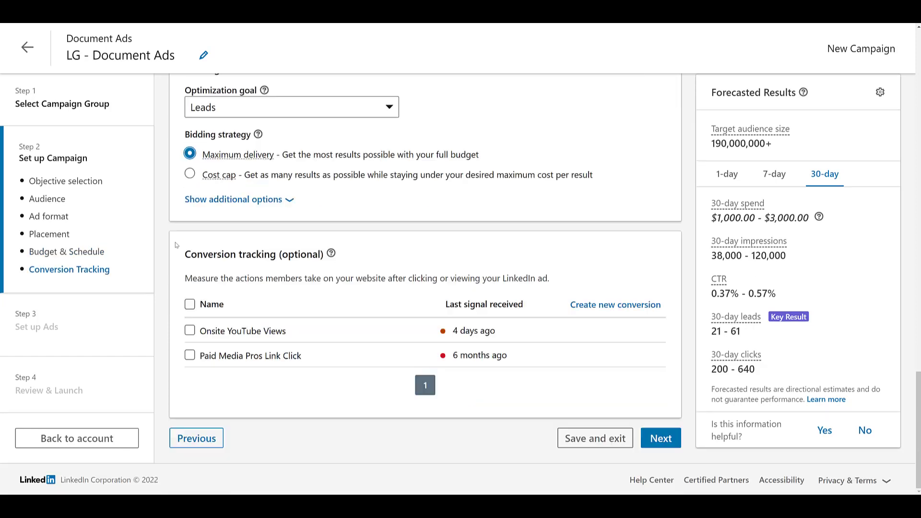
left_click(661, 439)
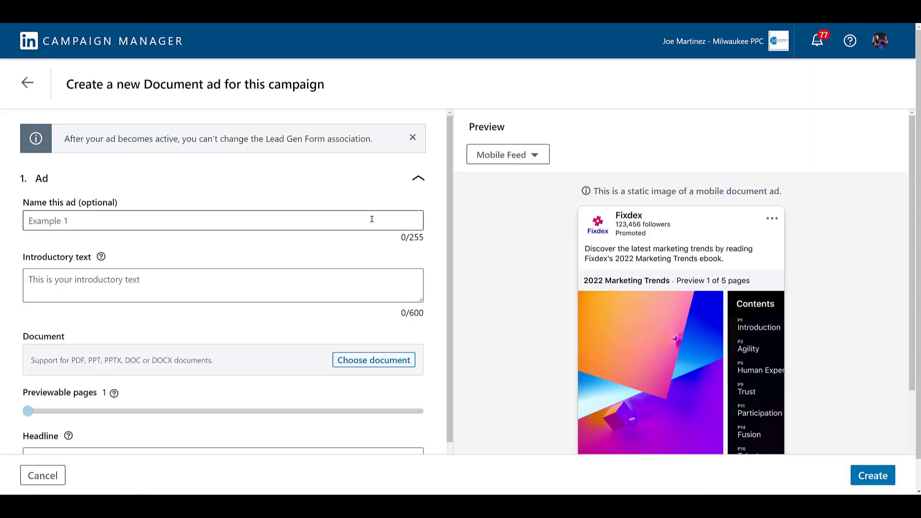
Name the ad V1 and set its introductory text to "Download our case study to see how our video campaigns have impacted Search traffic on Google."
left_click(372, 219)
type("V1")
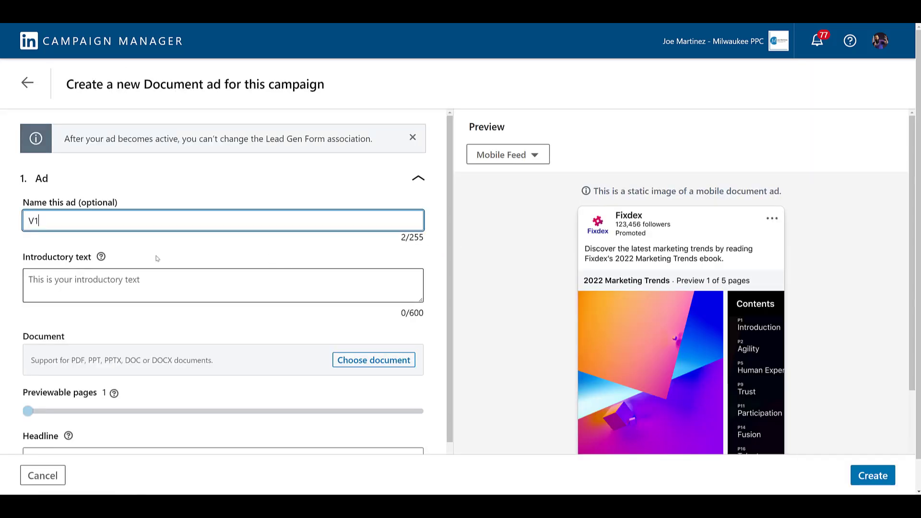
left_click(43, 283)
type("Download our case study to see how our video campaigns have impacted Search traffic on Google.")
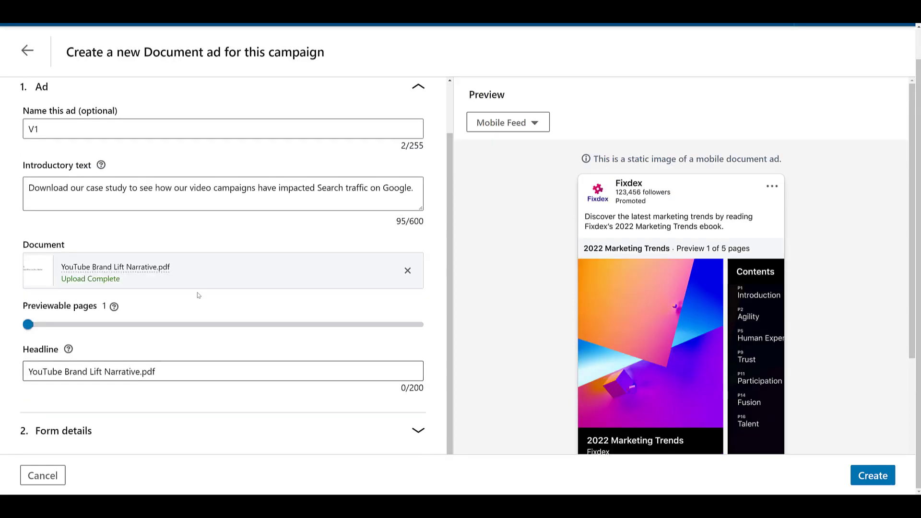
Replace the lead generation ad's headline with "Do YouTube Ads Work?"
left_click(165, 372)
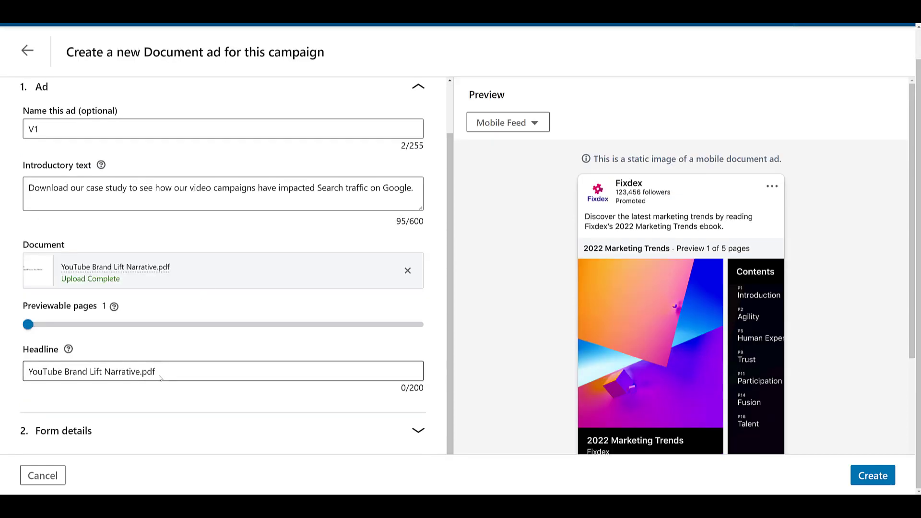
key("ctrl+a")
type("Do YouTube Ads Work?")
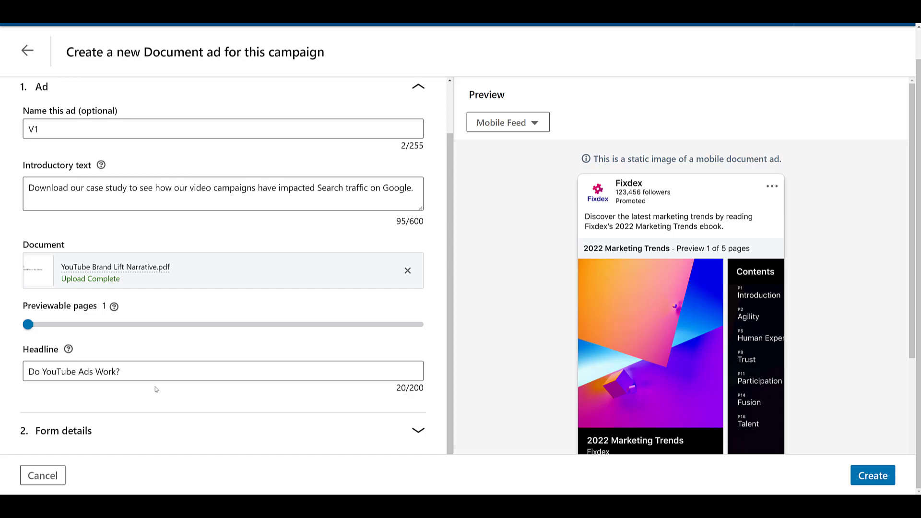
Set the document's previewable pages to 3 and open the ad's form details
left_click(95, 328)
left_click_drag(95, 328, 446, 346)
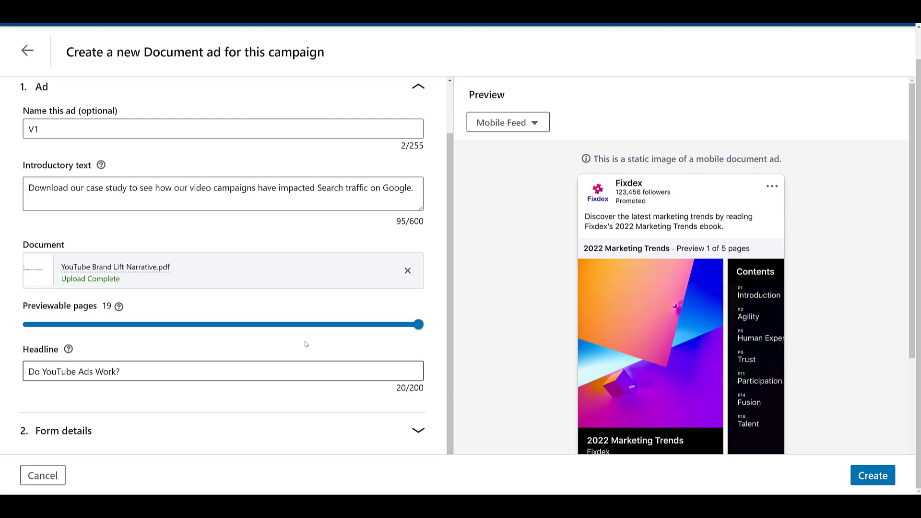
left_click_drag(417, 328, 70, 344)
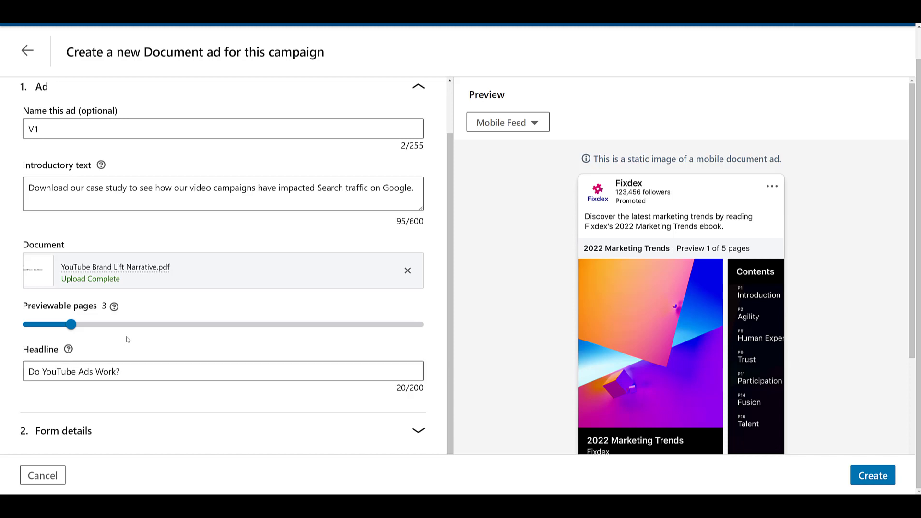
left_click(194, 434)
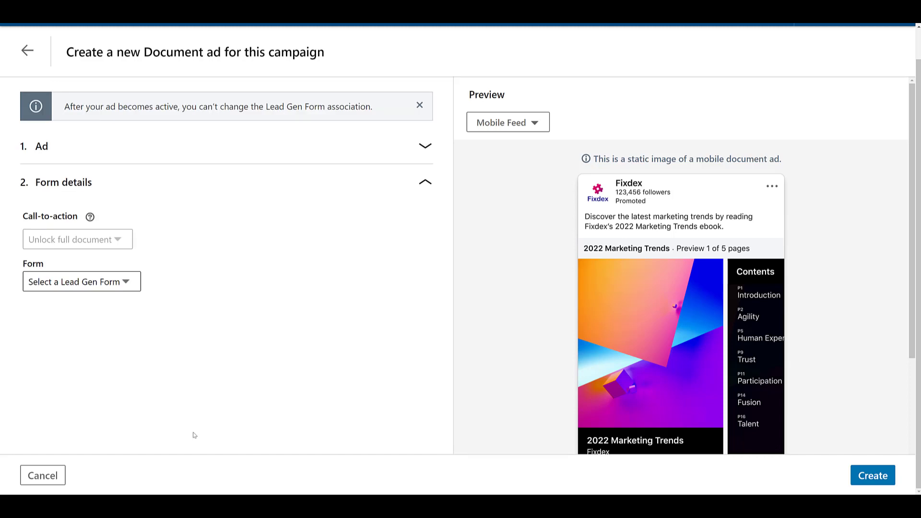
Link the lead gen form "Form - Nov 2020" to the document ad and create the ad
scroll(513, 335, "down", 2)
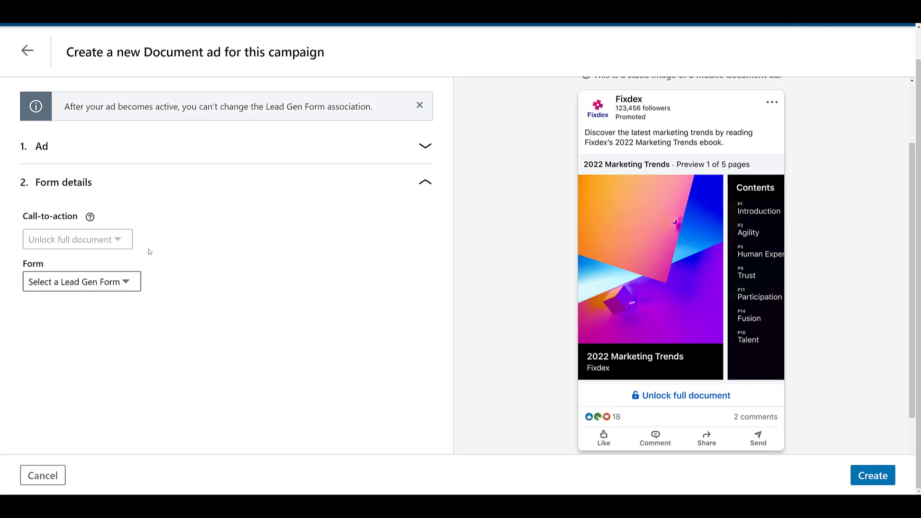
left_click(130, 283)
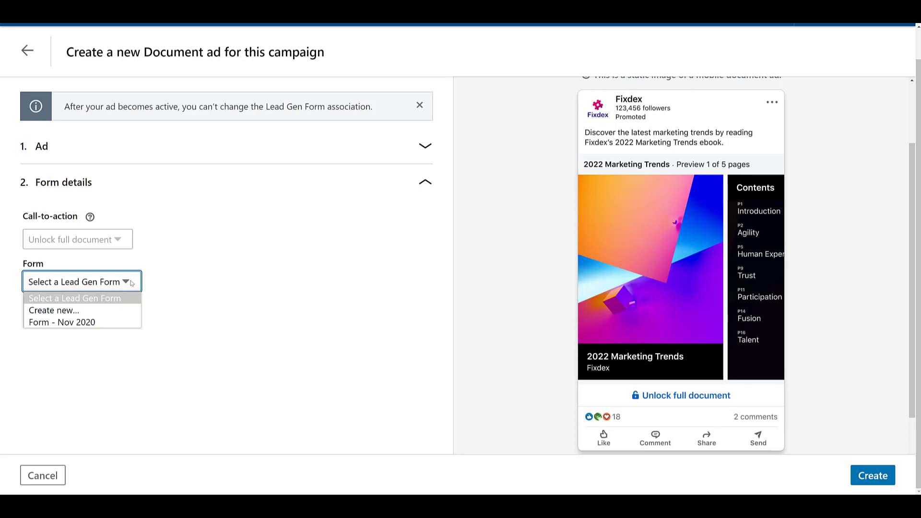
left_click(116, 322)
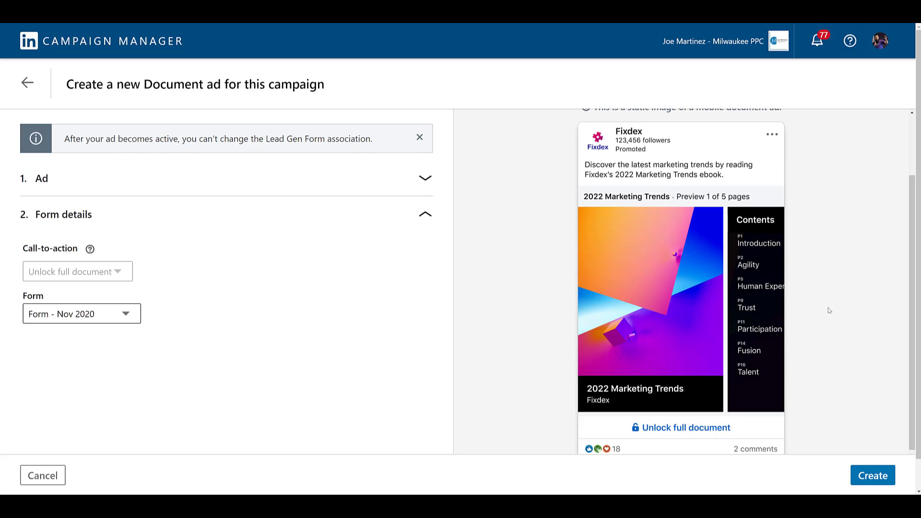
left_click(873, 477)
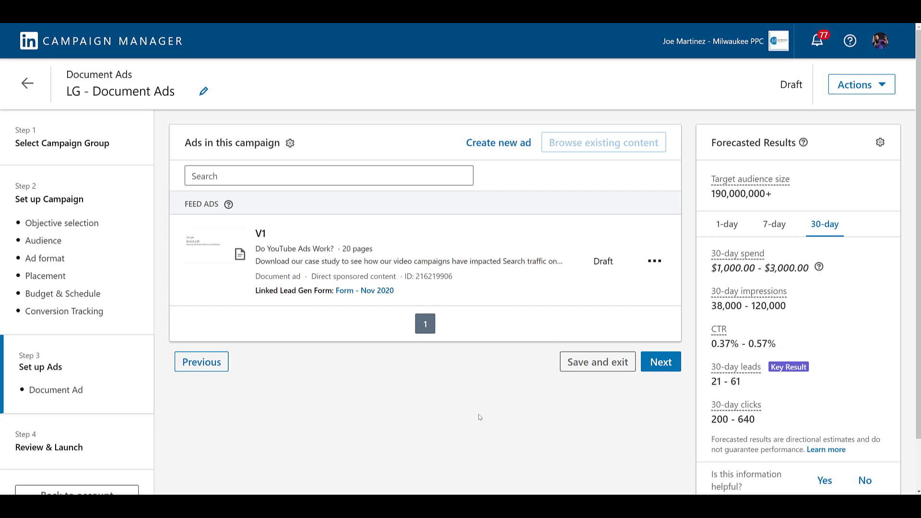
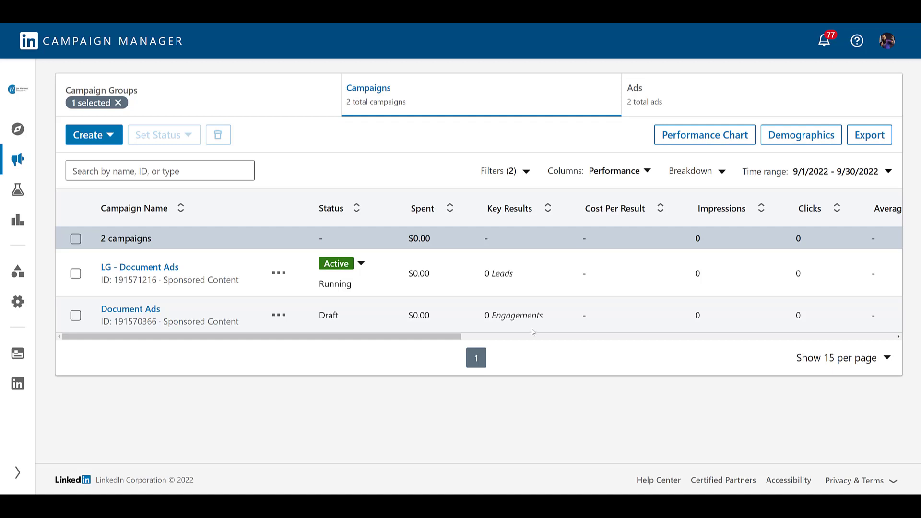
Show the Documents column set in the campaign table and examine its download click, display, completion and viral metrics
left_click(642, 176)
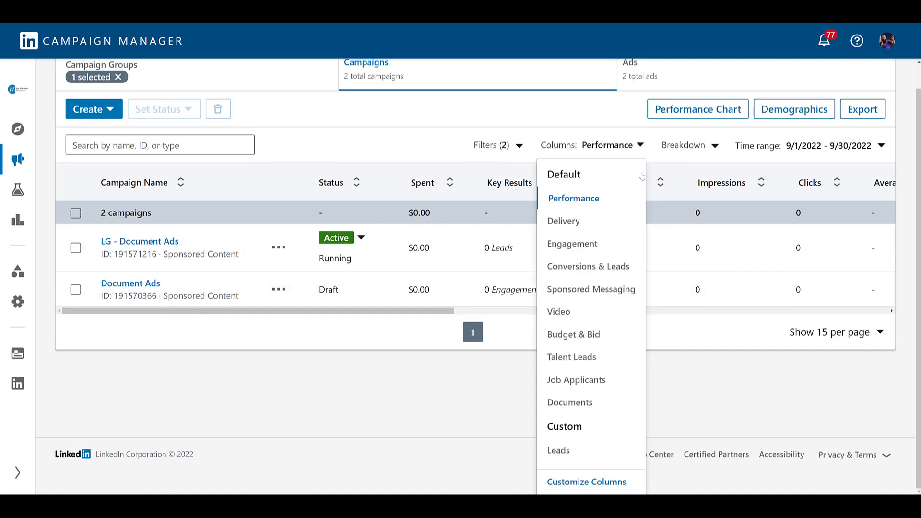
left_click(608, 404)
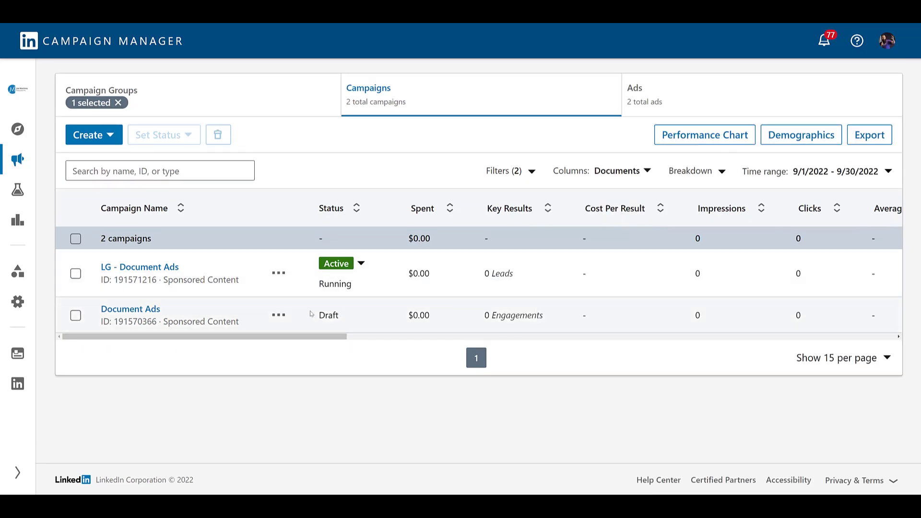
left_click_drag(312, 340, 530, 371)
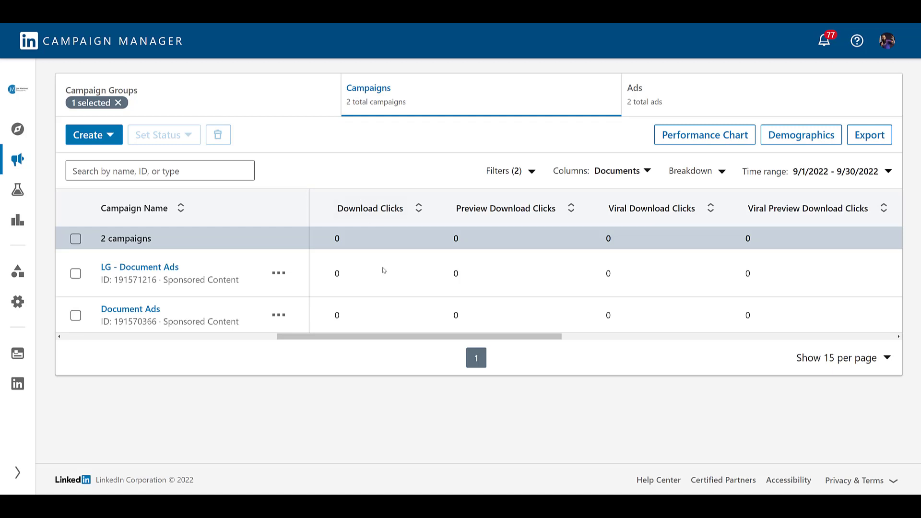
left_click_drag(400, 337, 491, 345)
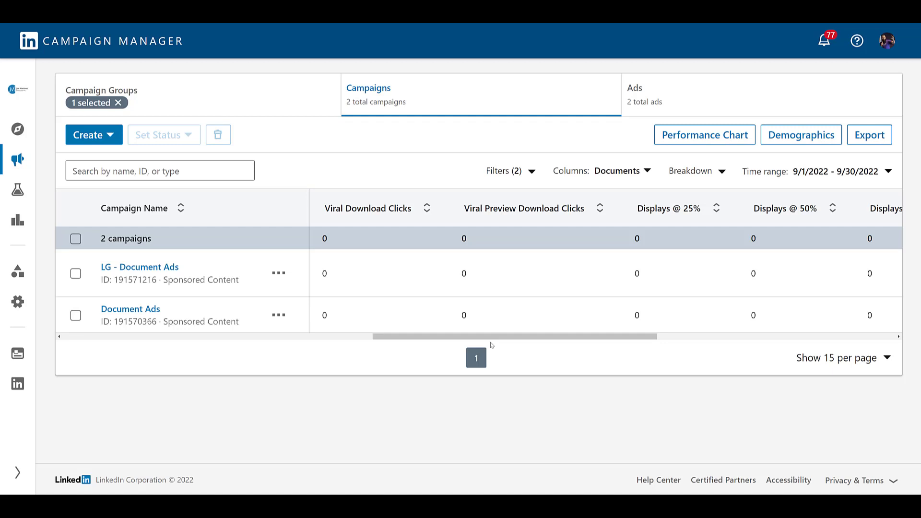
left_click_drag(492, 345, 594, 338)
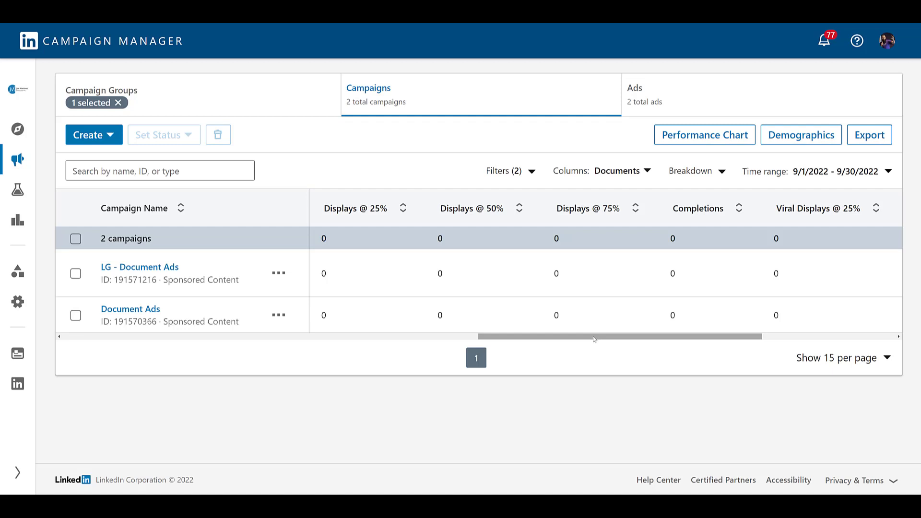
left_click_drag(594, 338, 753, 353)
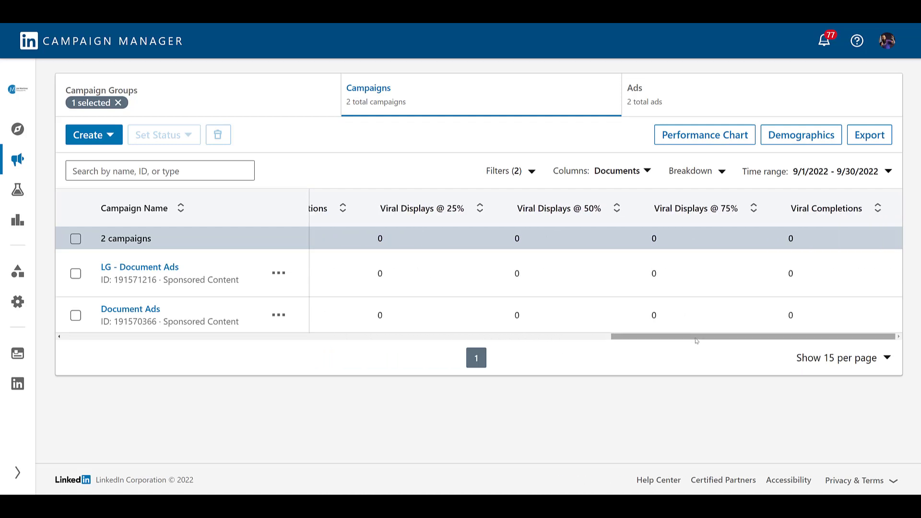
left_click(646, 171)
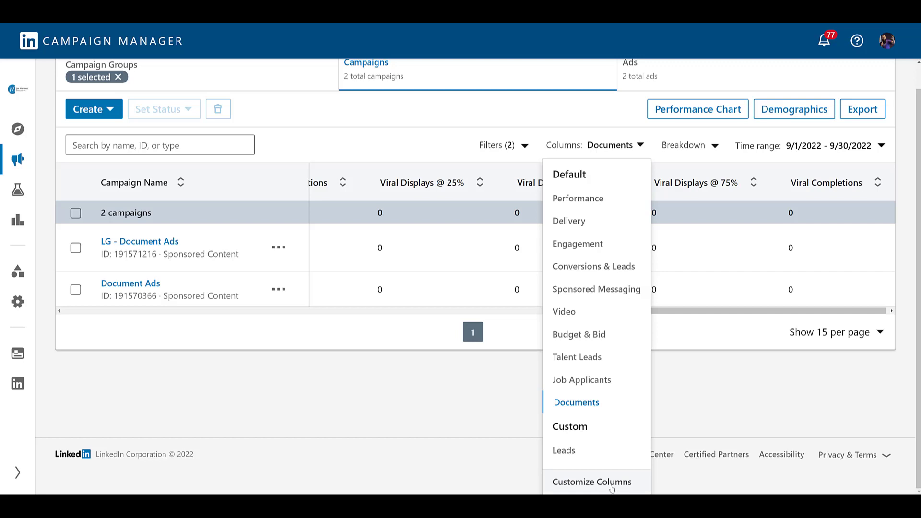
left_click(498, 407)
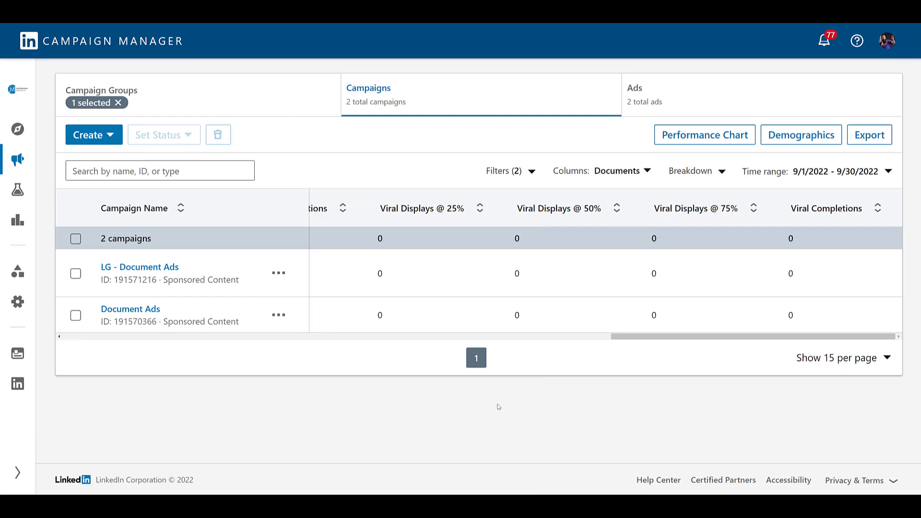